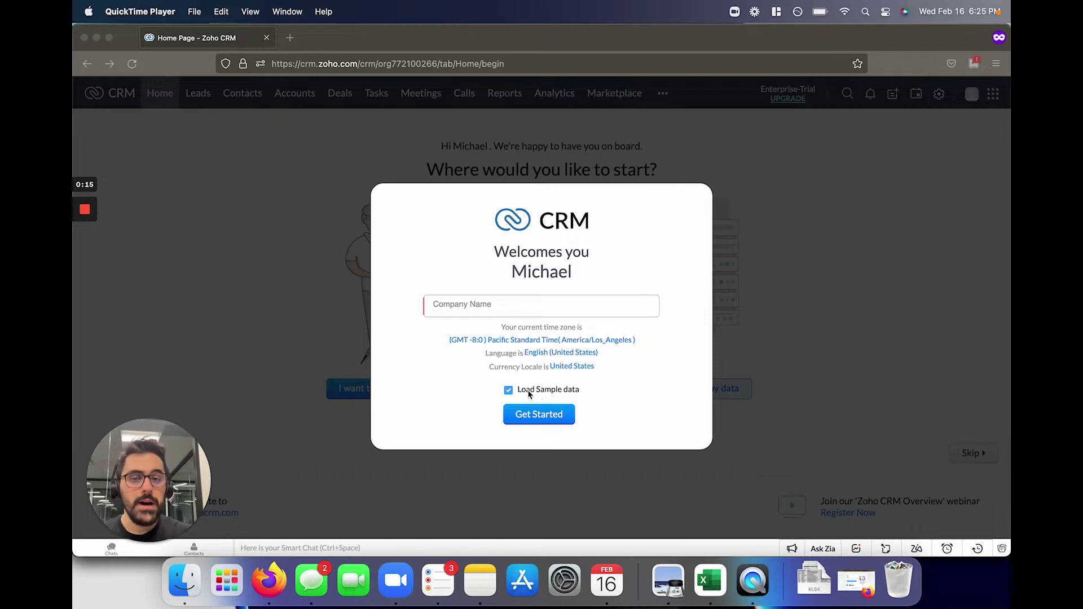
# Step: Enter 'Massimos Sample Company' as the company name, untick Load Sample data, and get started
pyautogui.click(476, 310)
pyautogui.write('Massimos Sample Company')
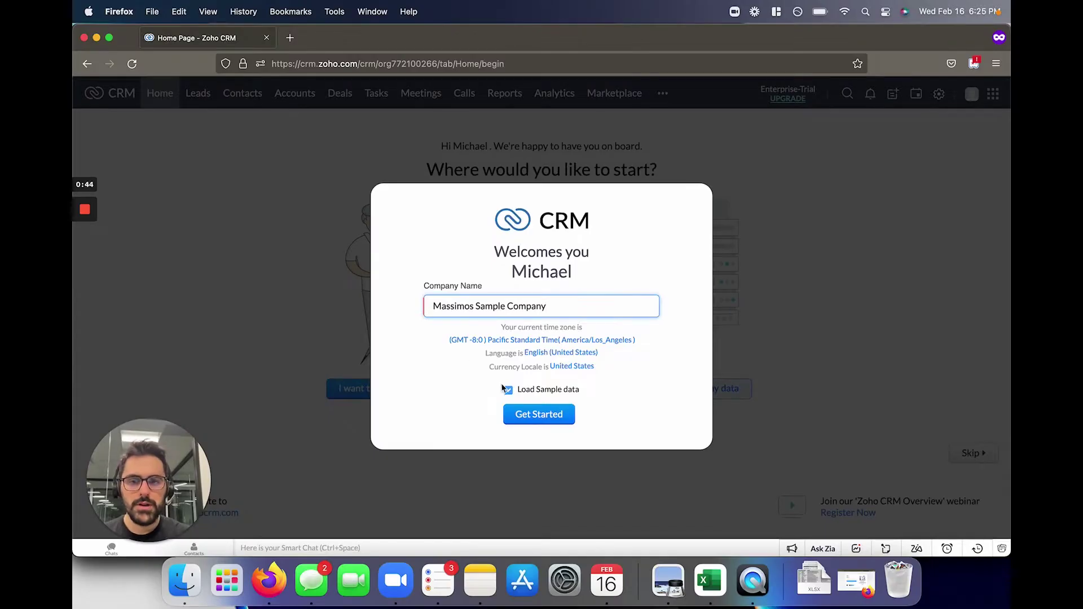
pyautogui.click(508, 389)
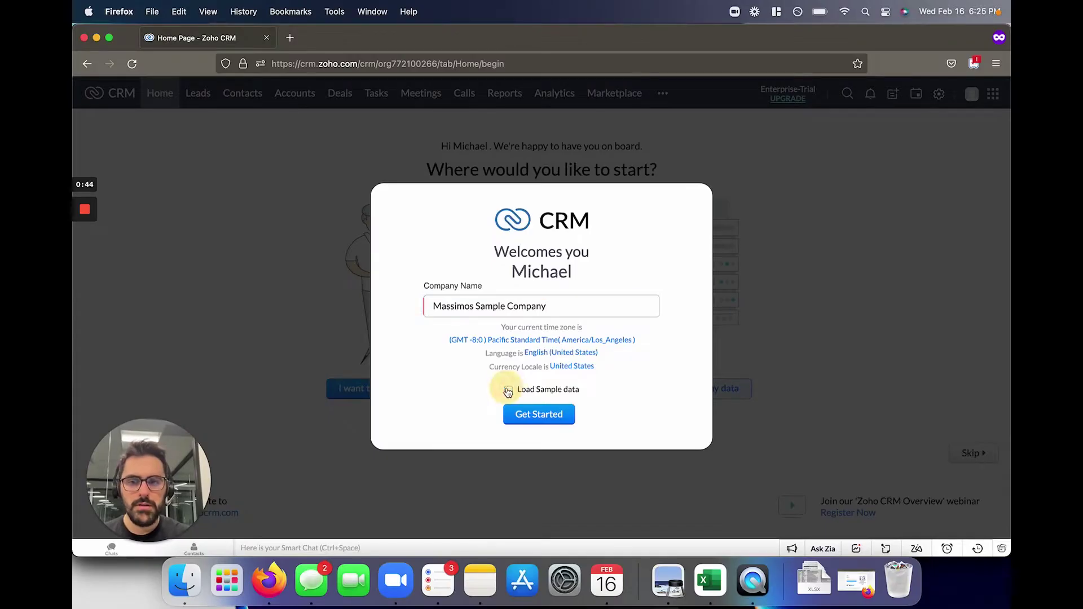
pyautogui.click(520, 416)
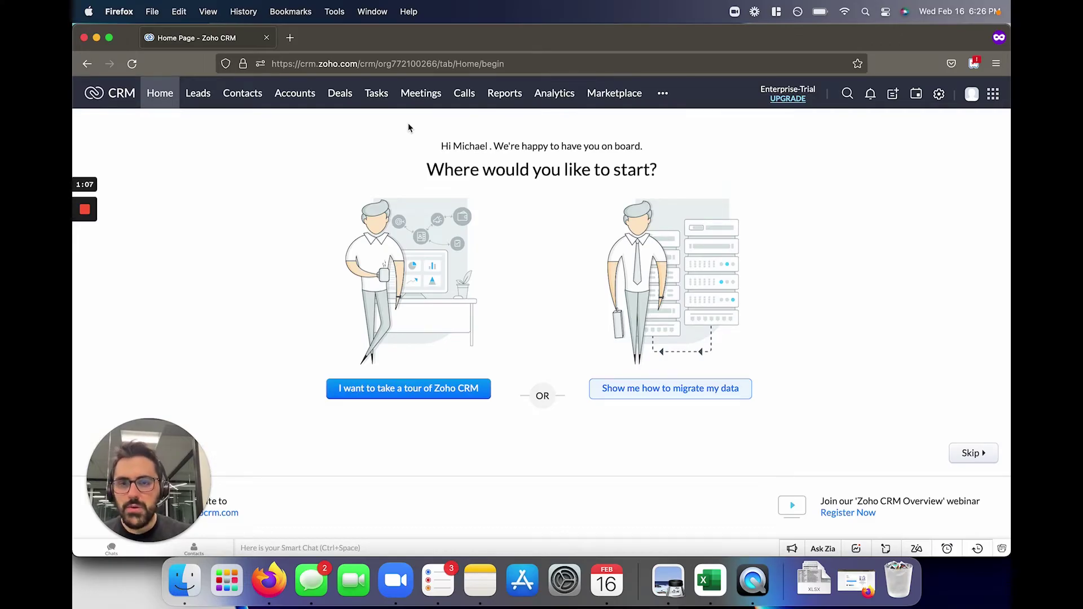
# Step: Browse the additional modules list, then go to Setup through the gear icon
pyautogui.click(663, 95)
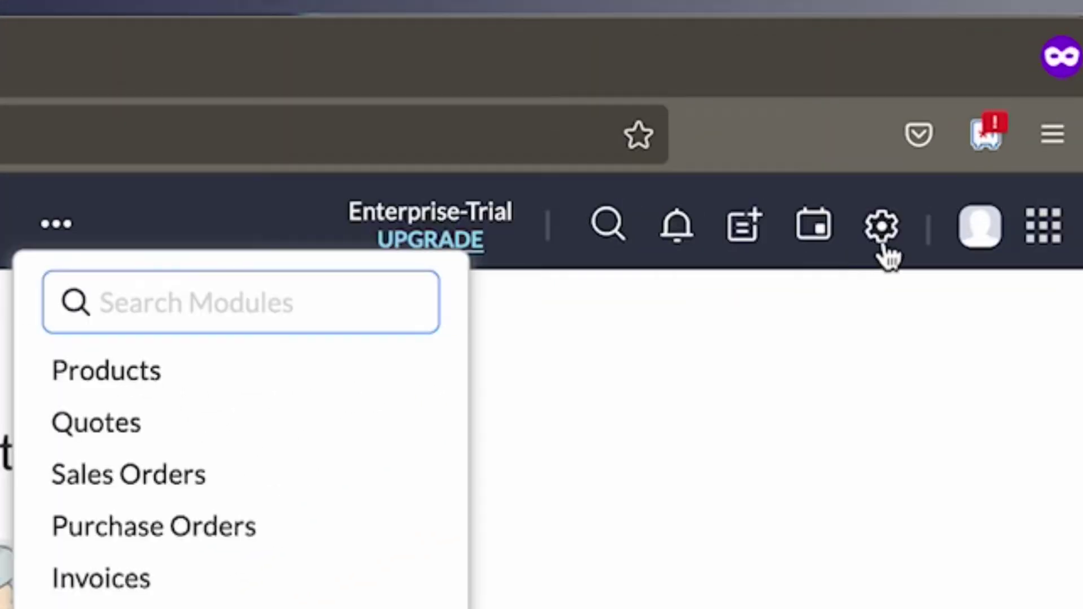
pyautogui.click(940, 100)
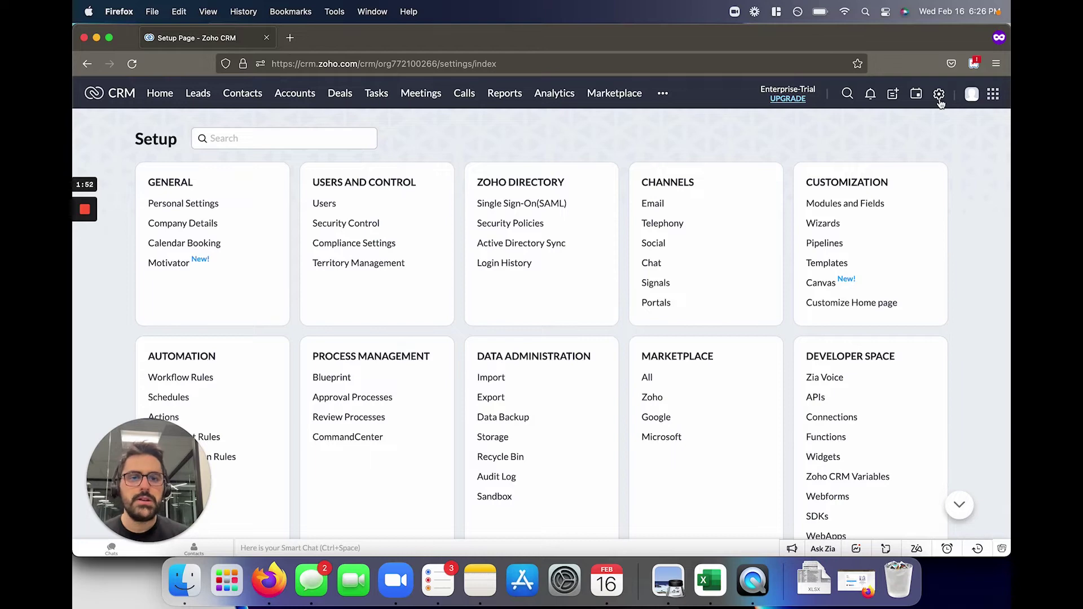
# Step: Open Modules and Fields from the Customization group on the Setup page
pyautogui.moveTo(795, 184); pyautogui.dragTo(844, 177)
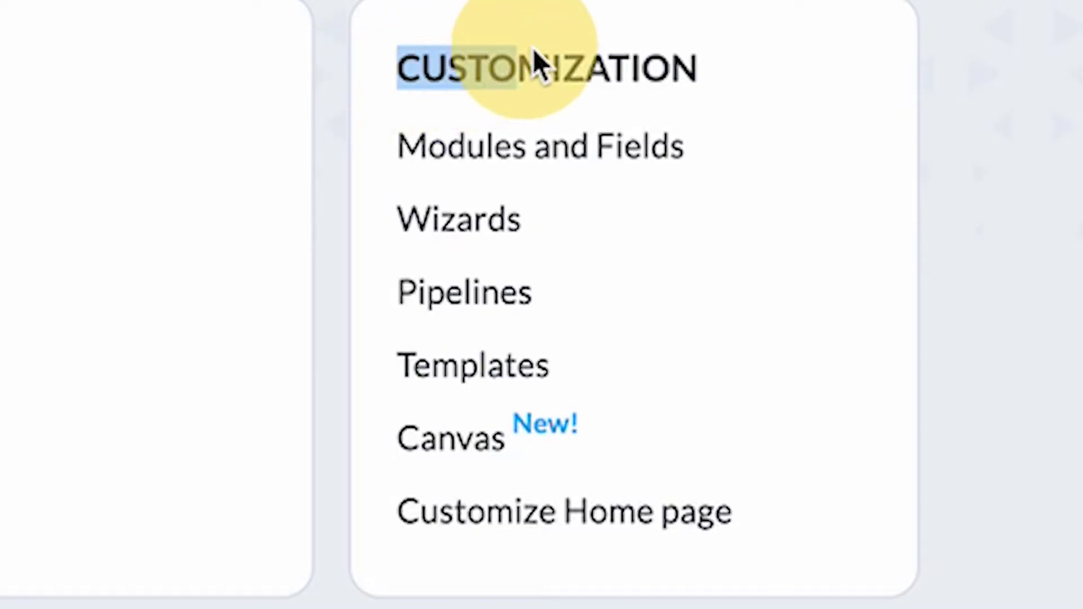
pyautogui.moveTo(535, 50); pyautogui.dragTo(718, 101)
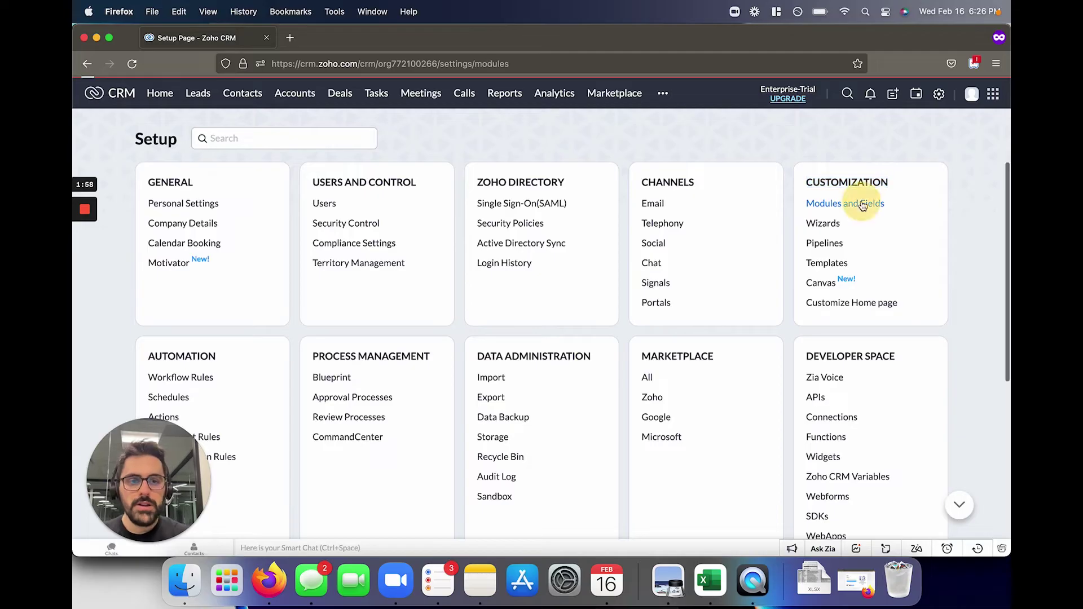
pyautogui.click(606, 156)
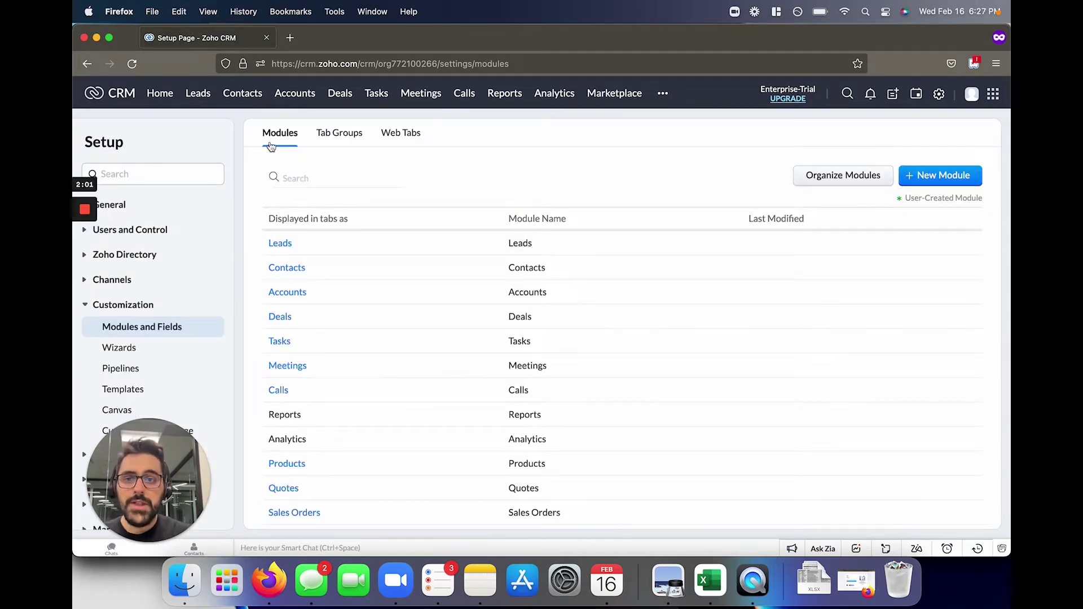
pyautogui.scroll(-5, 414, 247)
pyautogui.scroll(5, 413, 247)
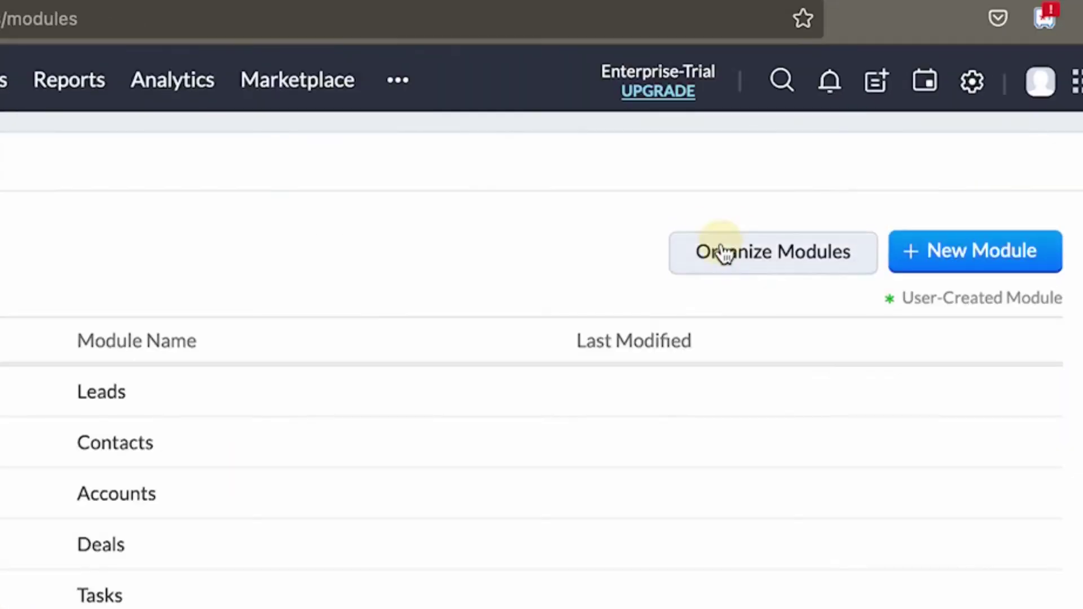
# Step: In Organize Modules, hide Products, Quotes, Sales Orders, Purchase Orders, Invoices and SalesInbox, accepting the inventory warning
pyautogui.click(820, 176)
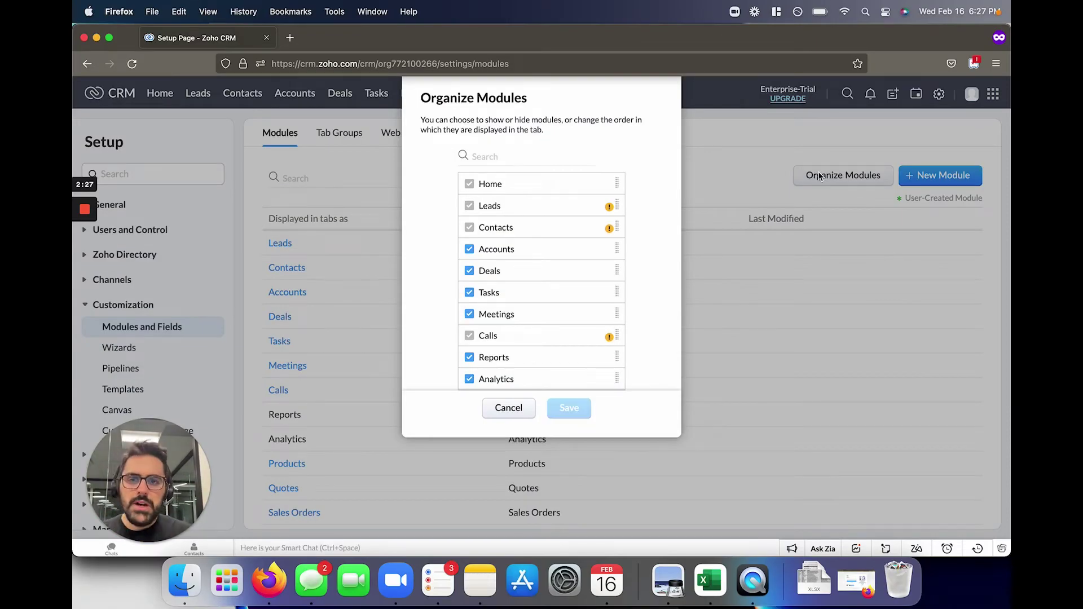
pyautogui.scroll(-5, 581, 272)
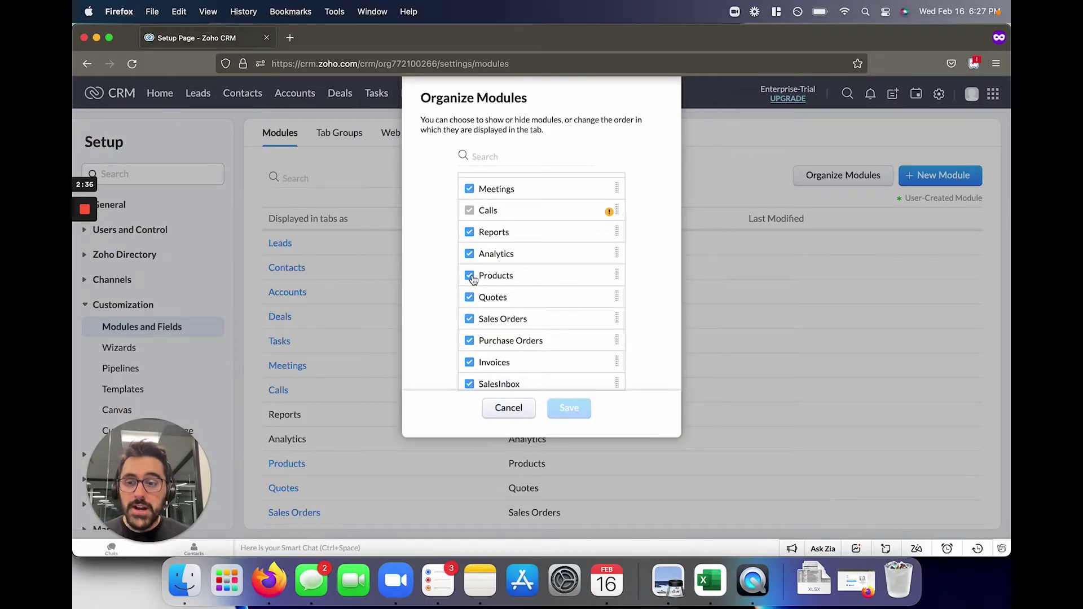
pyautogui.click(471, 276)
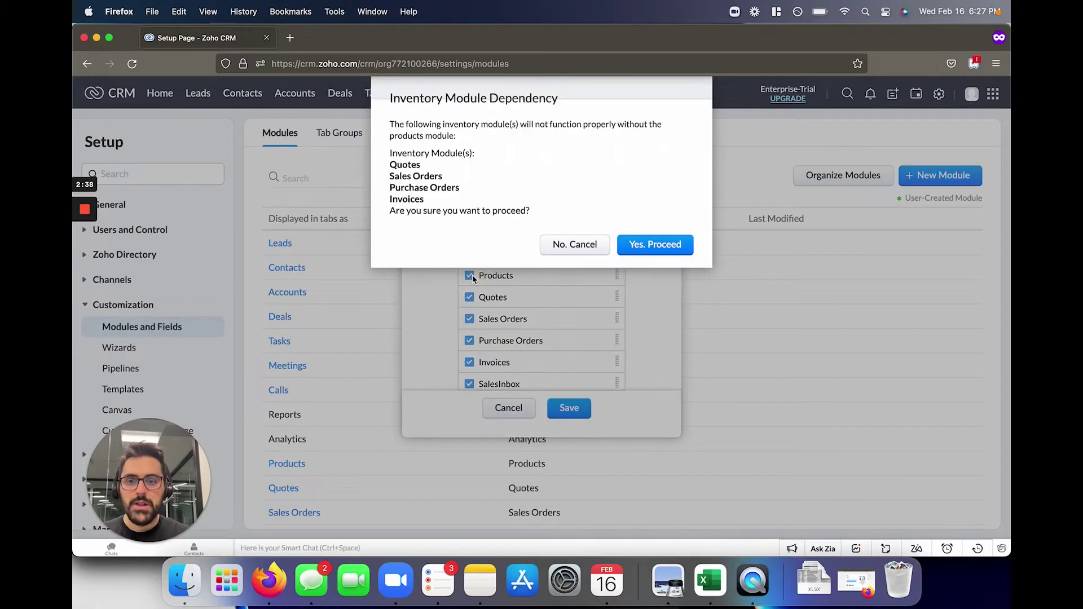
pyautogui.click(646, 249)
pyautogui.click(470, 276)
pyautogui.click(470, 276)
pyautogui.click(470, 275)
pyautogui.click(471, 277)
pyautogui.click(470, 277)
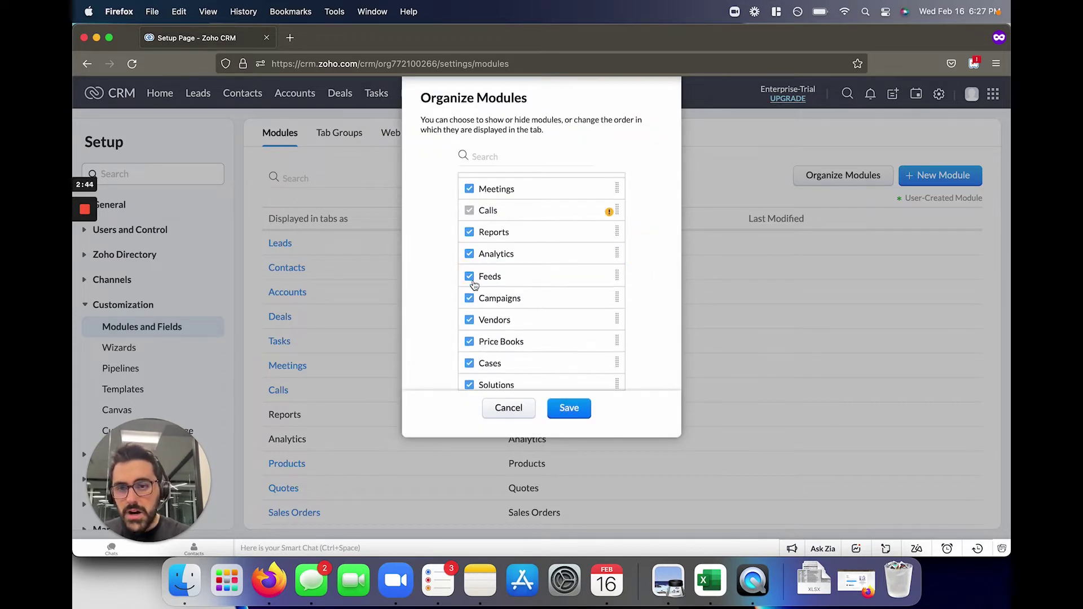
# Step: Hide Vendors, Price Books, Cases, Solutions, Documents, Visits and Social, and save the module visibility
pyautogui.click(471, 319)
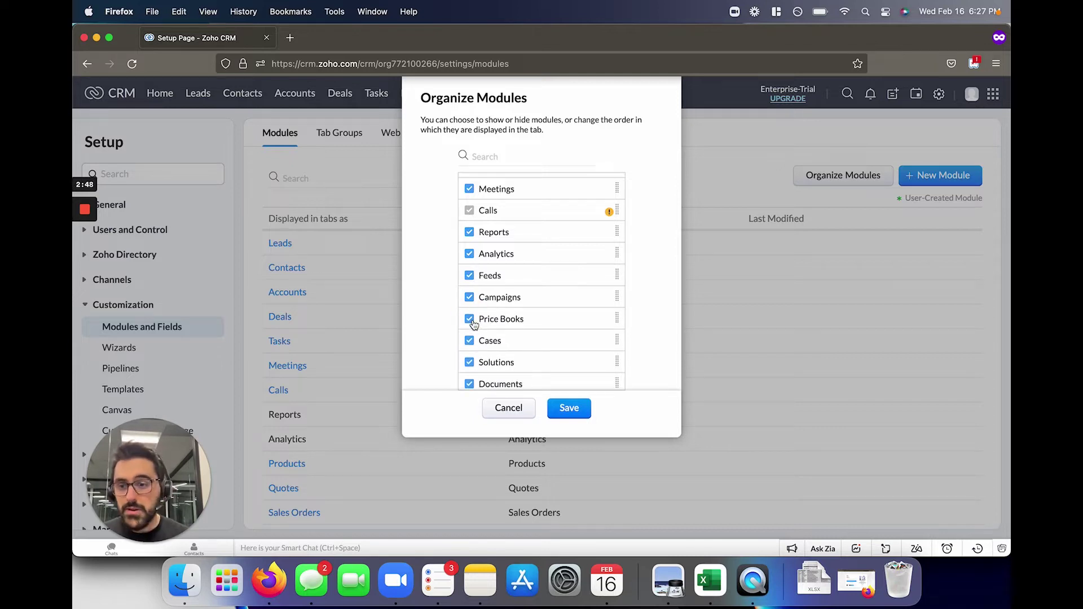
pyautogui.click(470, 319)
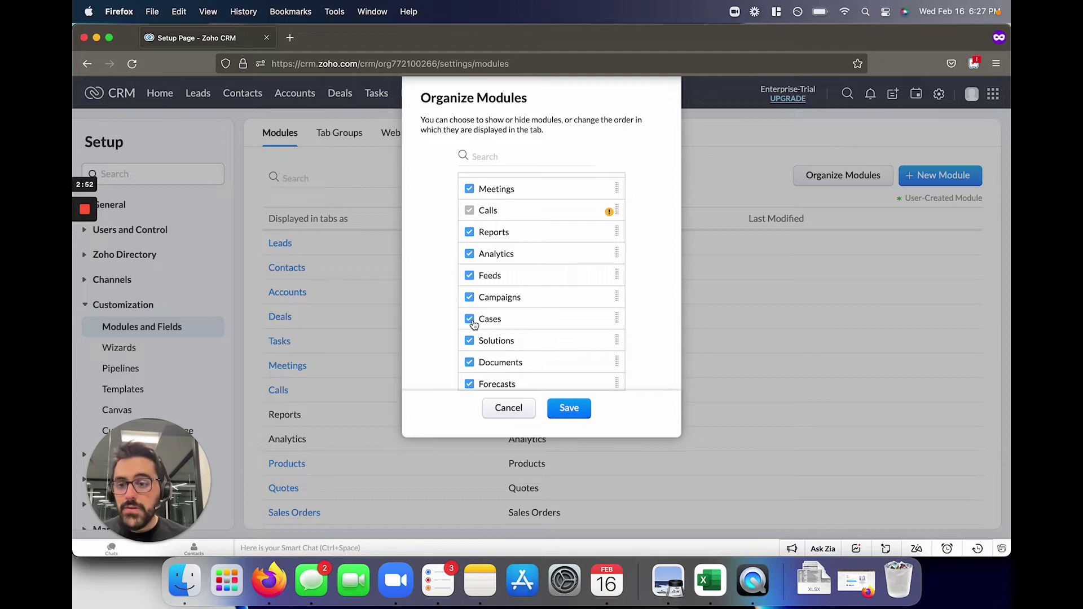
pyautogui.click(471, 320)
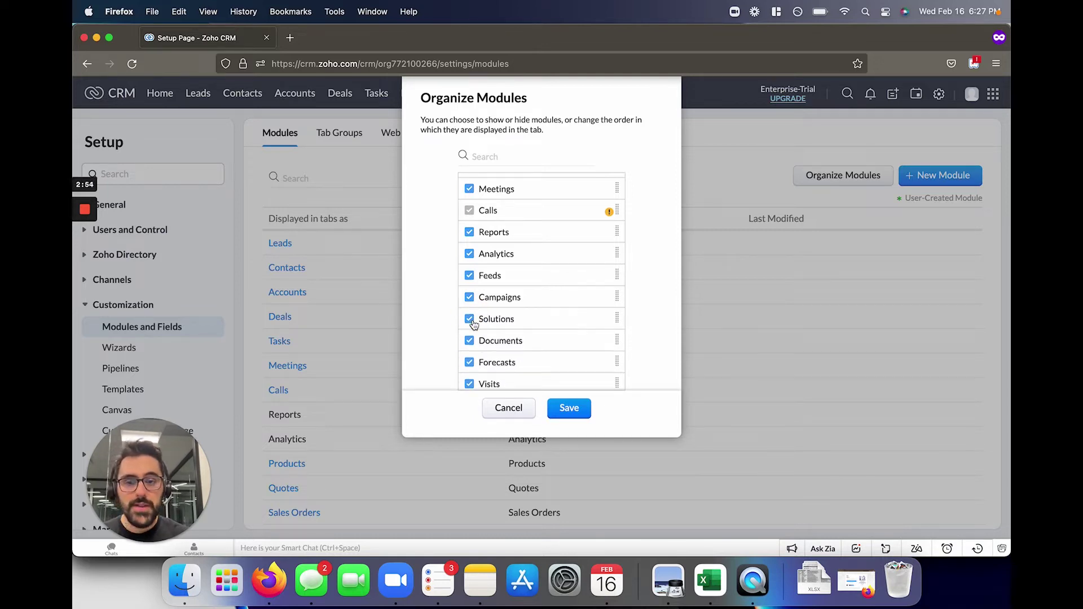
pyautogui.click(471, 320)
pyautogui.click(471, 319)
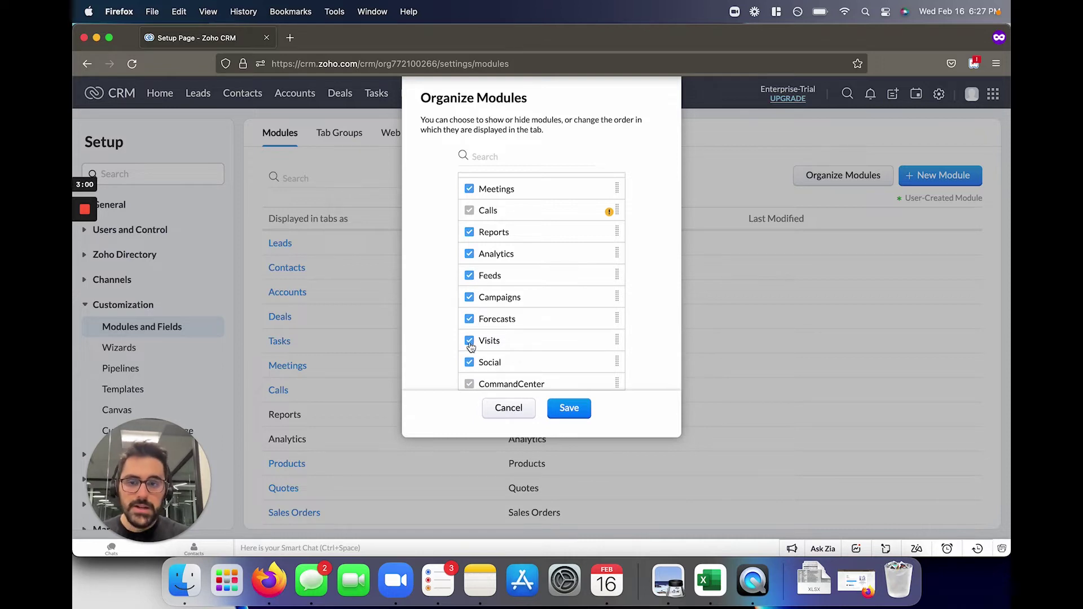
pyautogui.click(471, 344)
pyautogui.click(469, 343)
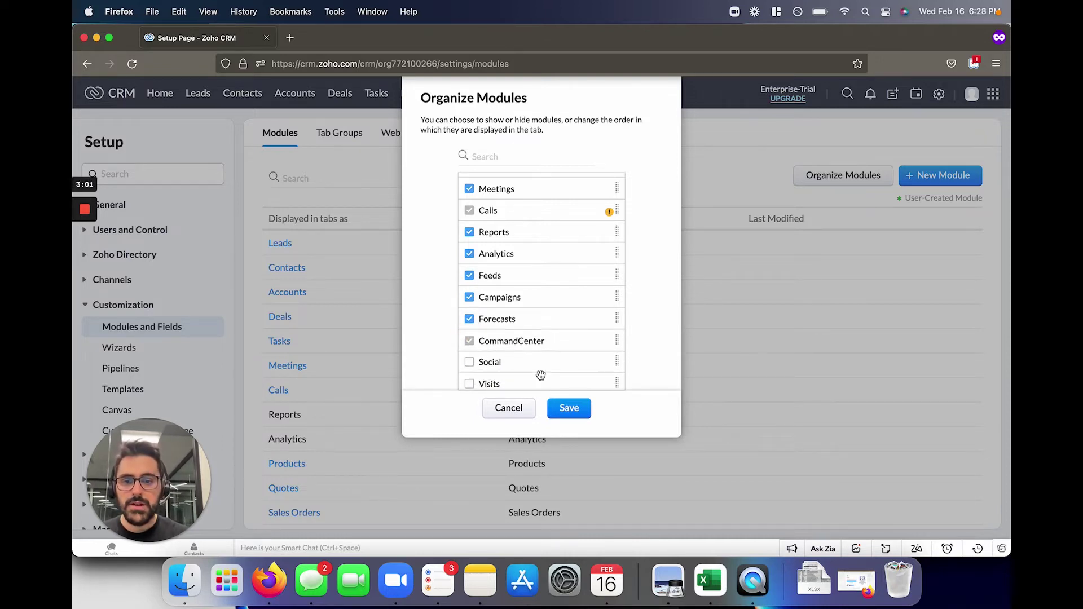
pyautogui.click(569, 408)
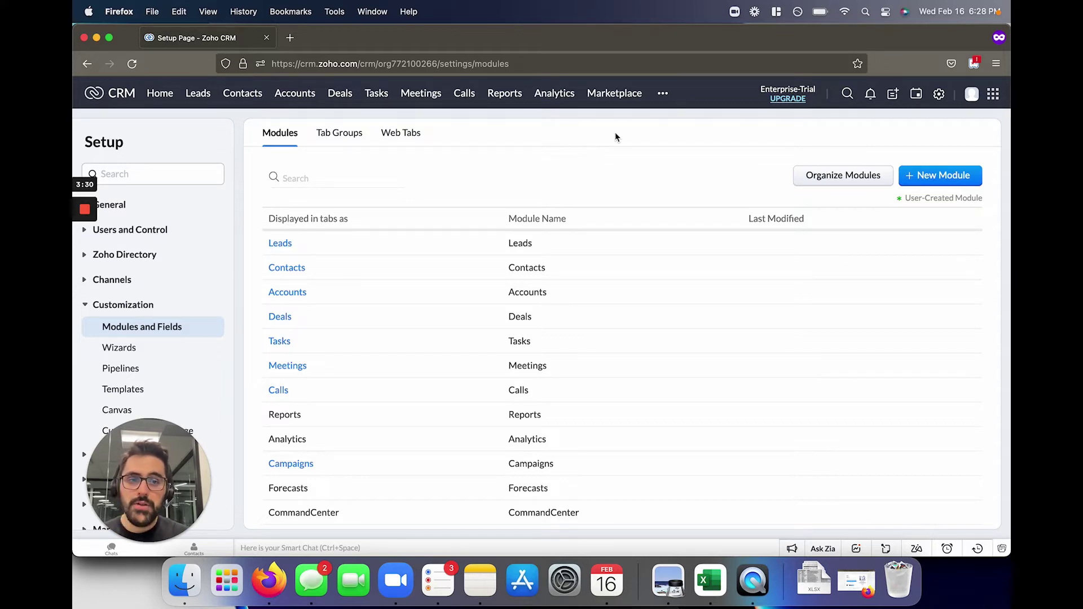
pyautogui.click(824, 175)
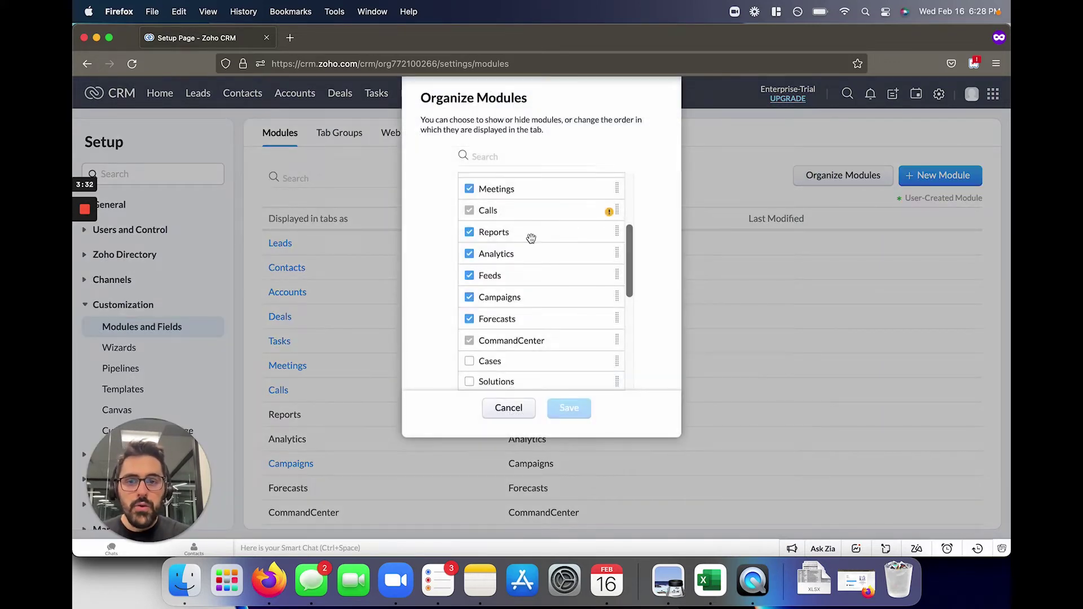
pyautogui.scroll(5, 531, 238)
pyautogui.click(610, 207)
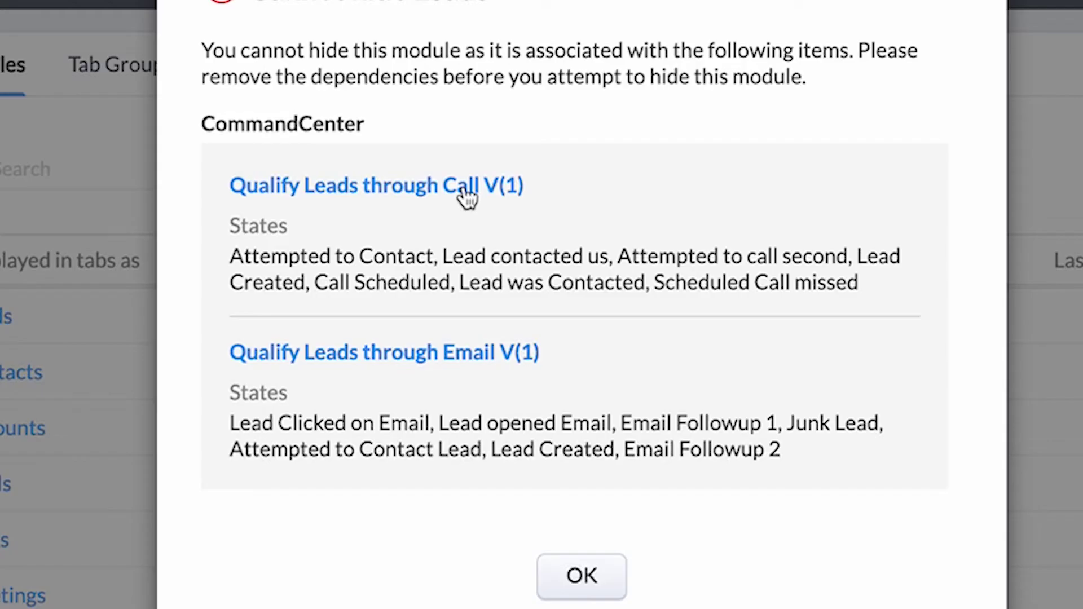
pyautogui.click(601, 577)
pyautogui.scroll(-3, 157, 339)
pyautogui.click(121, 383)
pyautogui.scroll(-3, 113, 367)
pyautogui.scroll(-2, 106, 361)
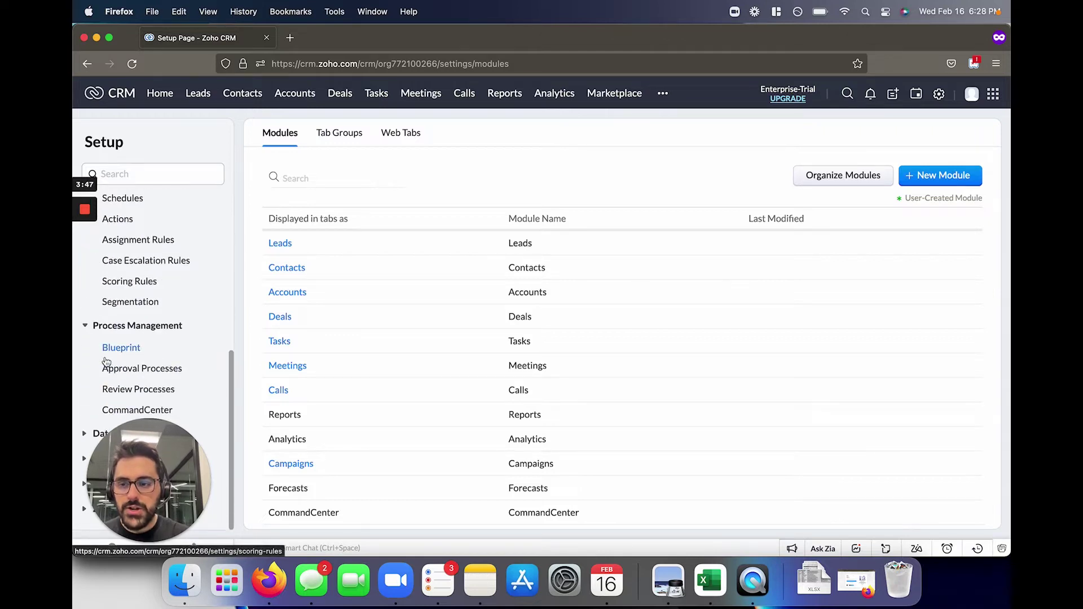
# Step: Delete the Qualify Leads through Call and Qualify Leads through Email CommandCenter journeys
pyautogui.click(111, 411)
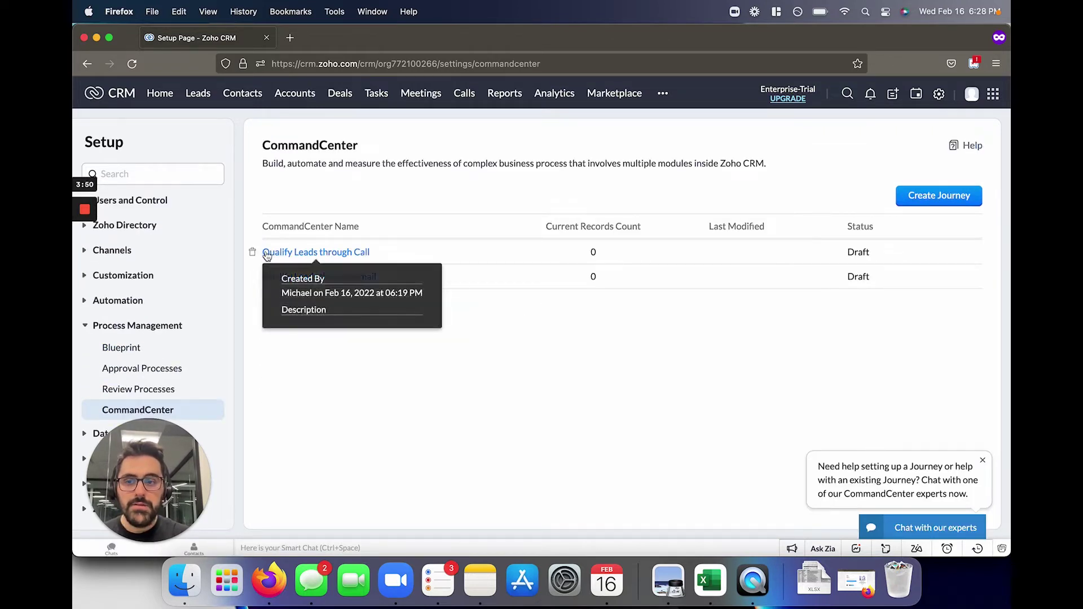
pyautogui.click(252, 252)
pyautogui.click(511, 158)
pyautogui.click(253, 252)
pyautogui.click(504, 161)
# Step: Return to Modules and Fields and review Organize Modules without making changes
pyautogui.click(126, 283)
pyautogui.click(138, 297)
pyautogui.click(819, 179)
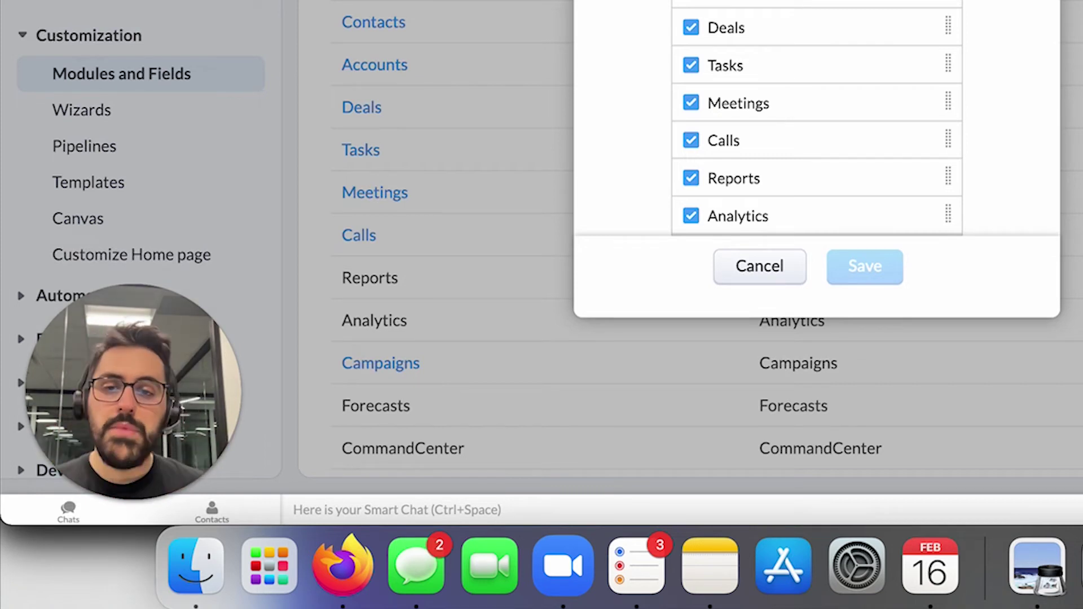
pyautogui.click(761, 267)
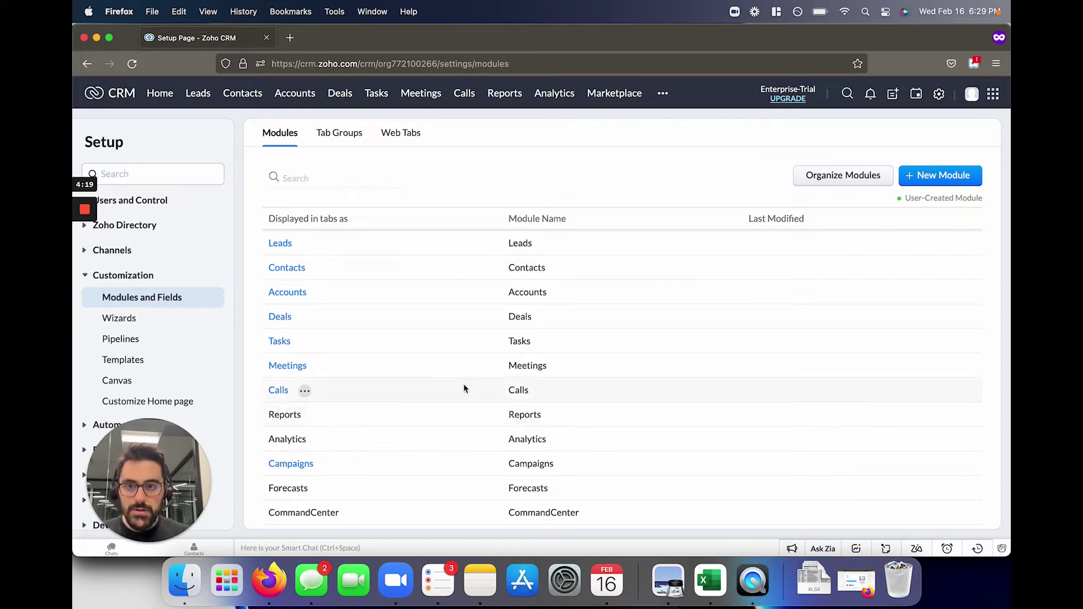
pyautogui.click(285, 268)
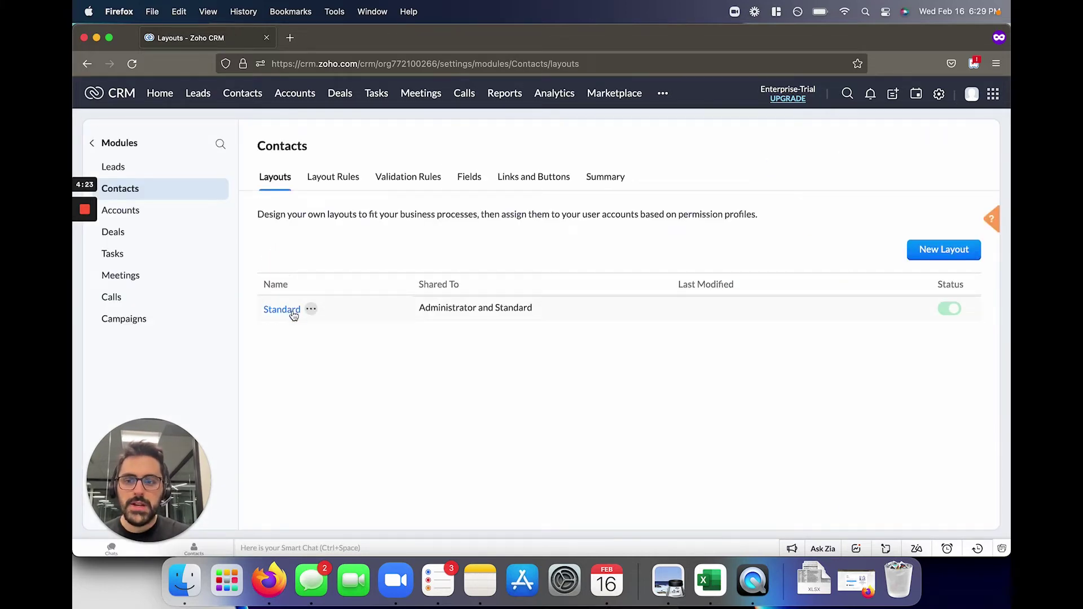
pyautogui.click(293, 309)
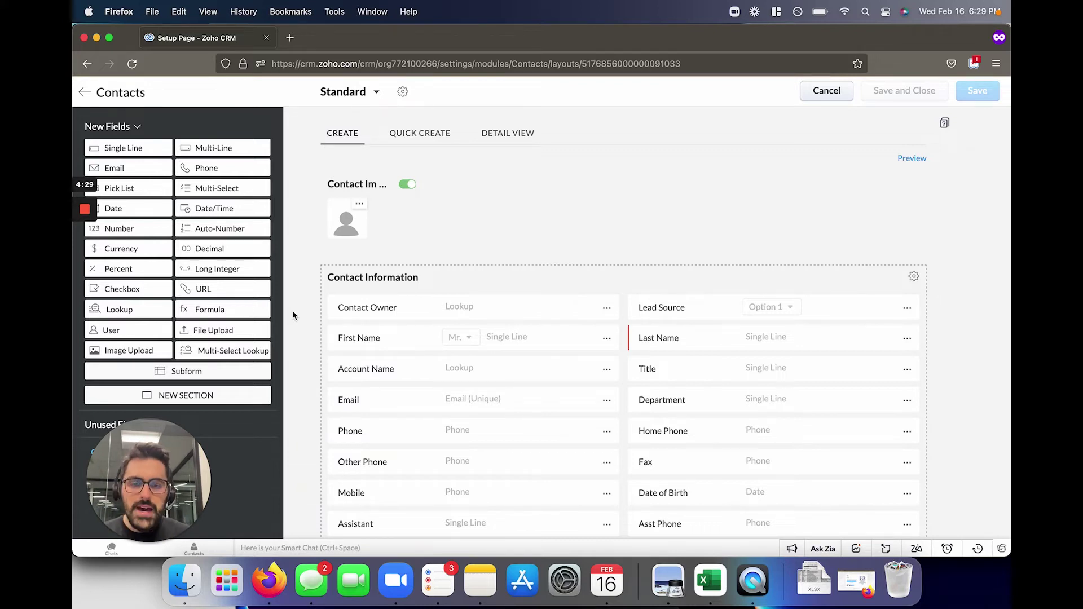
pyautogui.scroll(-5, 293, 312)
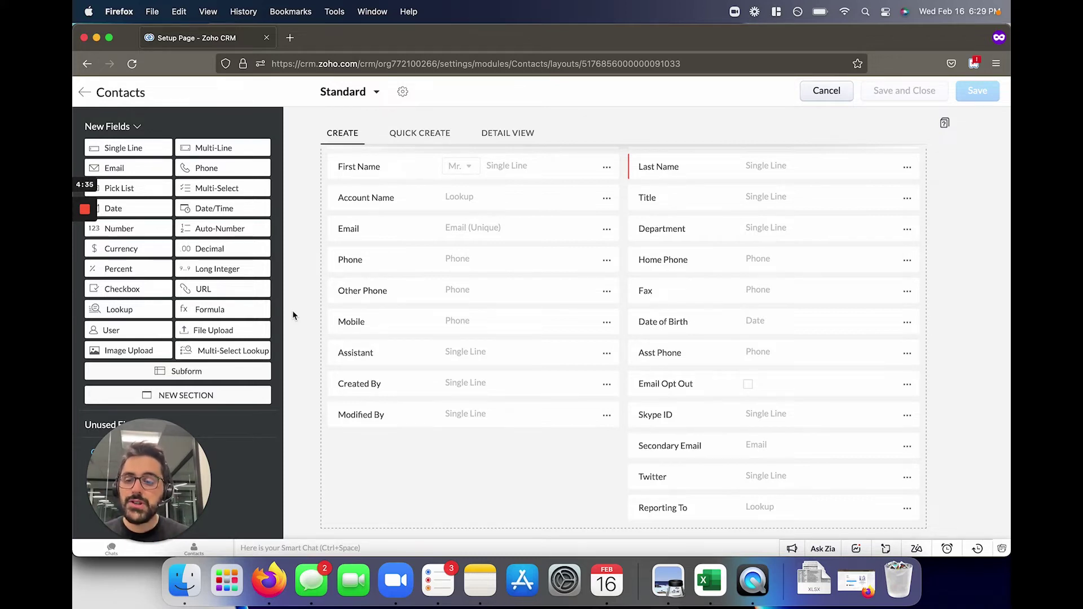
pyautogui.scroll(-3, 292, 309)
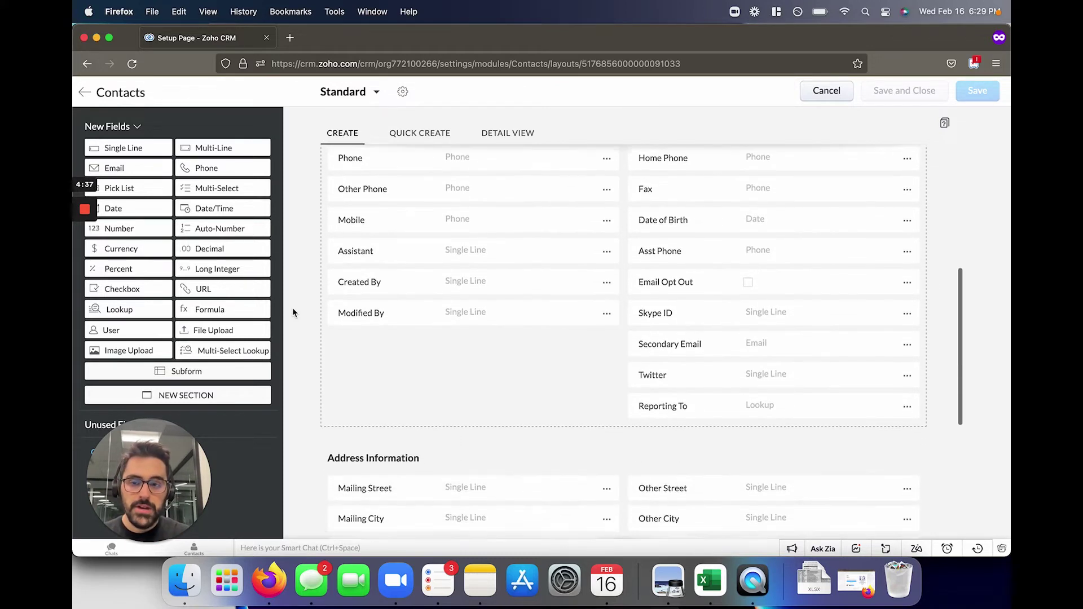
pyautogui.scroll(5, 292, 307)
pyautogui.scroll(-5, 292, 307)
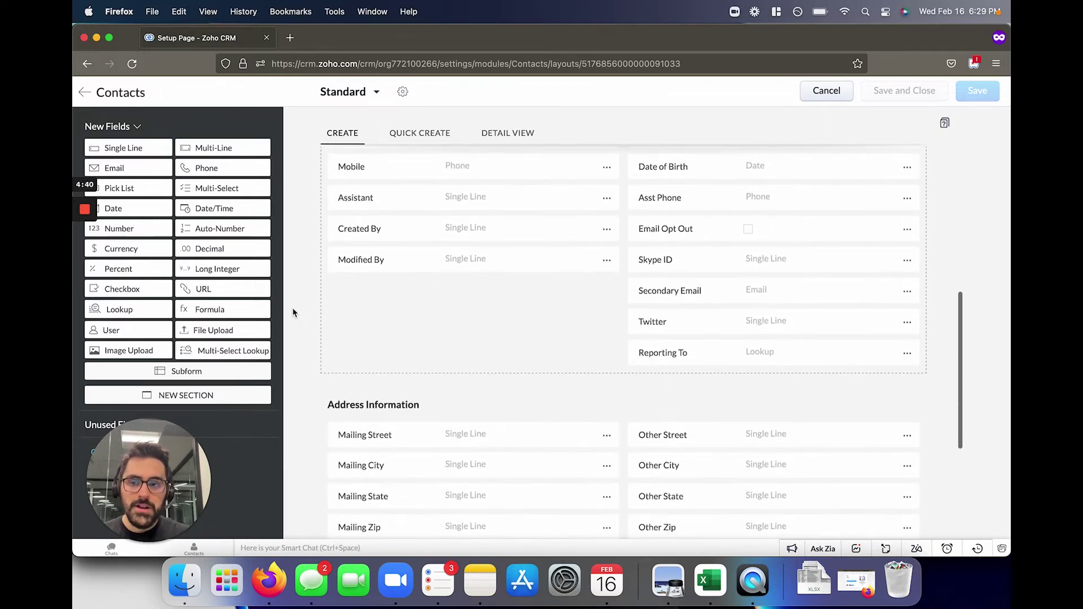
# Step: Add a new section below Contact Information titled 'Communication Links'
pyautogui.moveTo(189, 398); pyautogui.dragTo(461, 222)
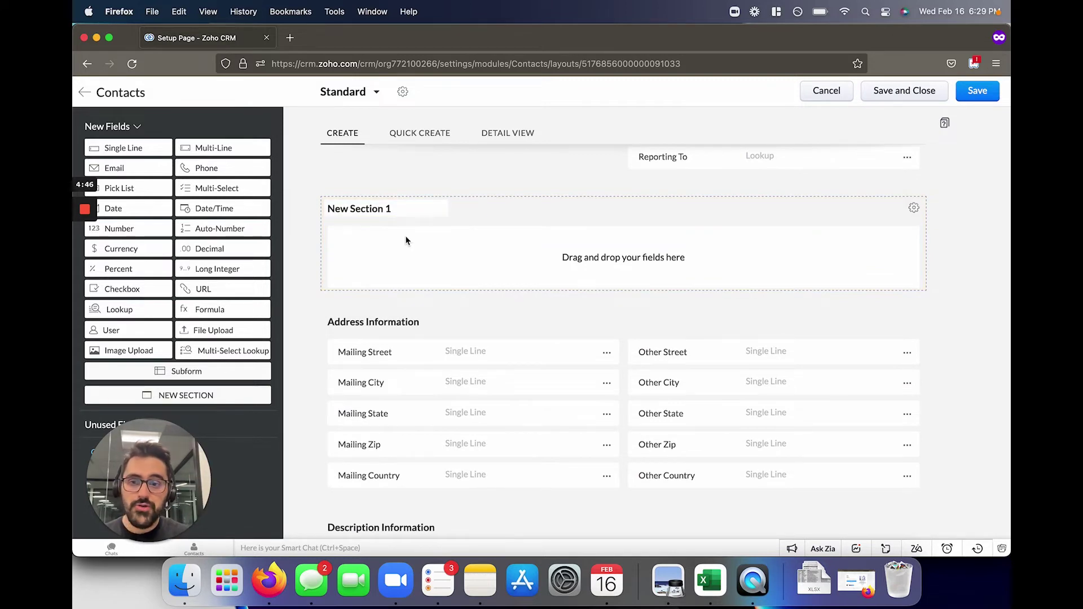
pyautogui.scroll(1, 406, 241)
pyautogui.scroll(5, 406, 240)
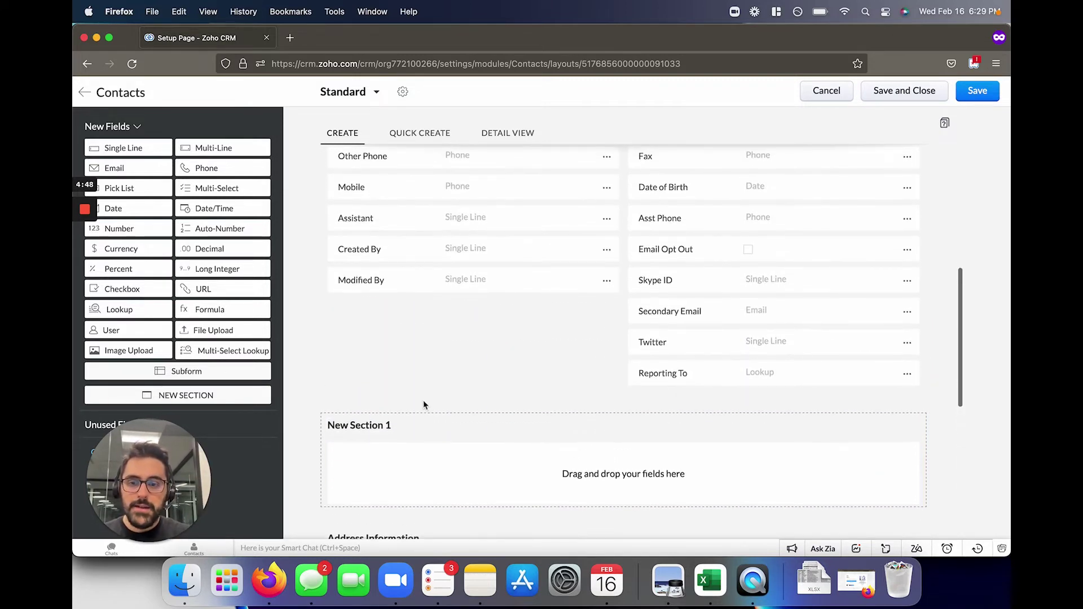
pyautogui.click(413, 423)
pyautogui.tripleClick(413, 423)
pyautogui.write('Communication Links')
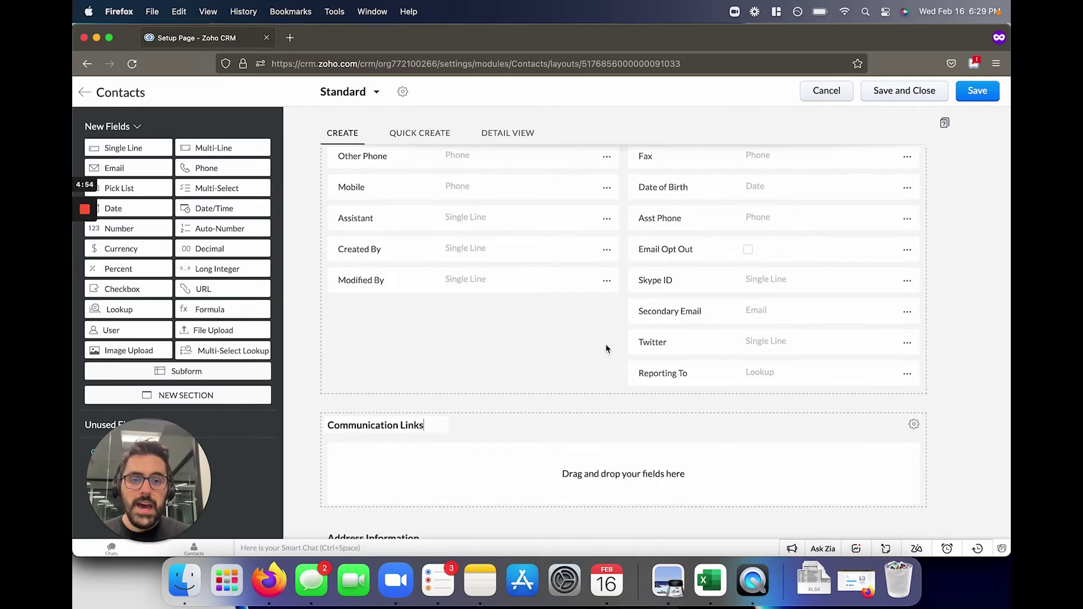
# Step: Move Secondary Email, Skype ID, Twitter and Asst Phone into Communication Links
pyautogui.moveTo(783, 309); pyautogui.dragTo(756, 461)
pyautogui.moveTo(791, 285); pyautogui.dragTo(773, 451)
pyautogui.moveTo(825, 276); pyautogui.dragTo(819, 412)
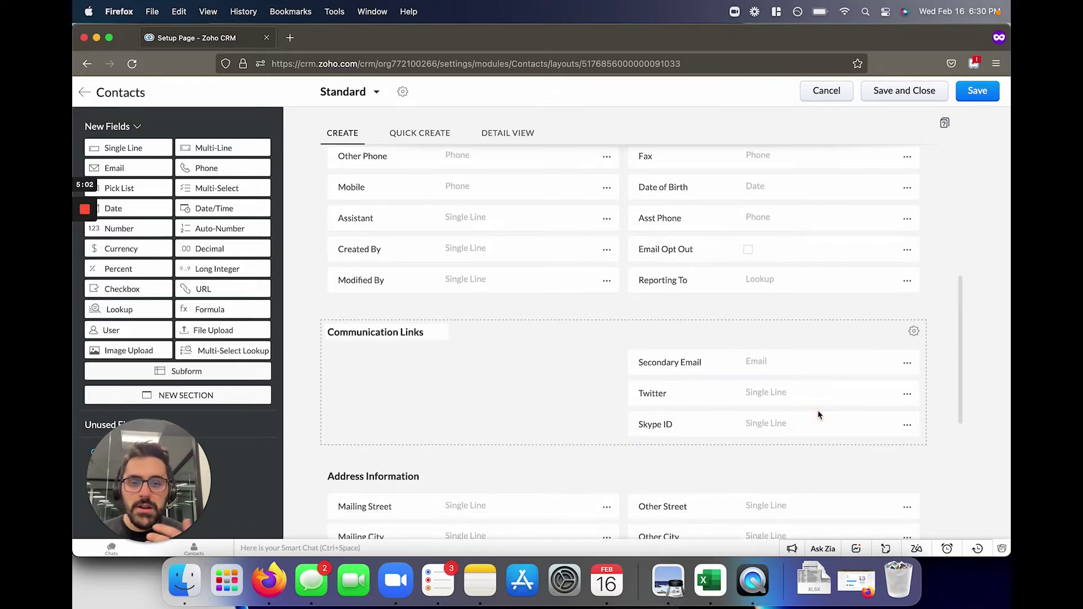
pyautogui.moveTo(773, 218); pyautogui.dragTo(527, 362)
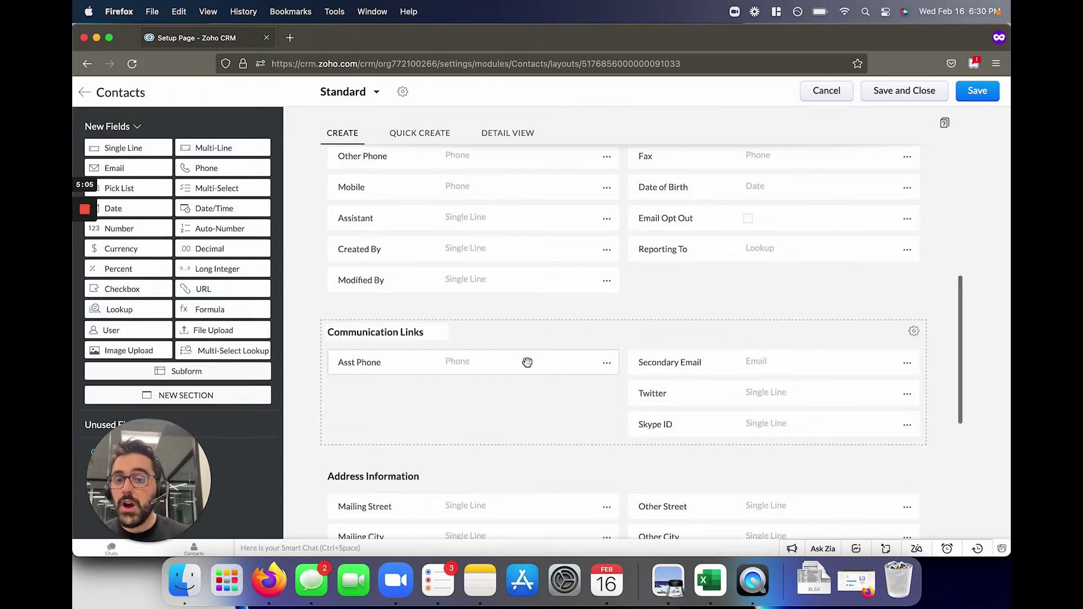
pyautogui.click(607, 367)
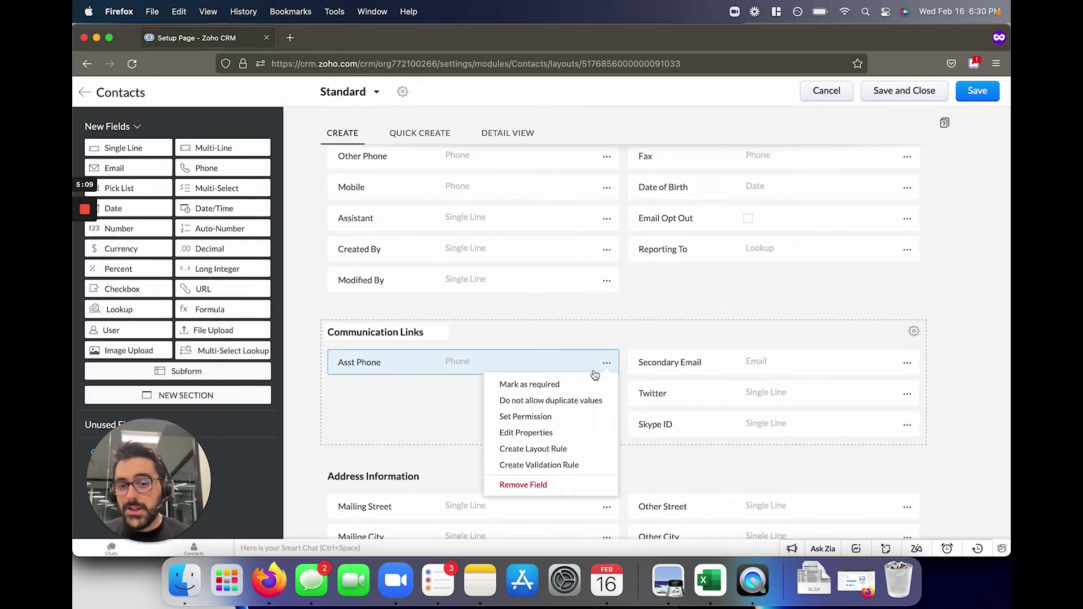
# Step: Move Mobile, Other Phone, Fax, Home Phone and Email into Communication Links
pyautogui.moveTo(477, 190); pyautogui.dragTo(472, 391)
pyautogui.moveTo(406, 155); pyautogui.dragTo(511, 429)
pyautogui.scroll(1, 667, 241)
pyautogui.moveTo(687, 222); pyautogui.dragTo(677, 420)
pyautogui.moveTo(736, 186); pyautogui.dragTo(501, 322)
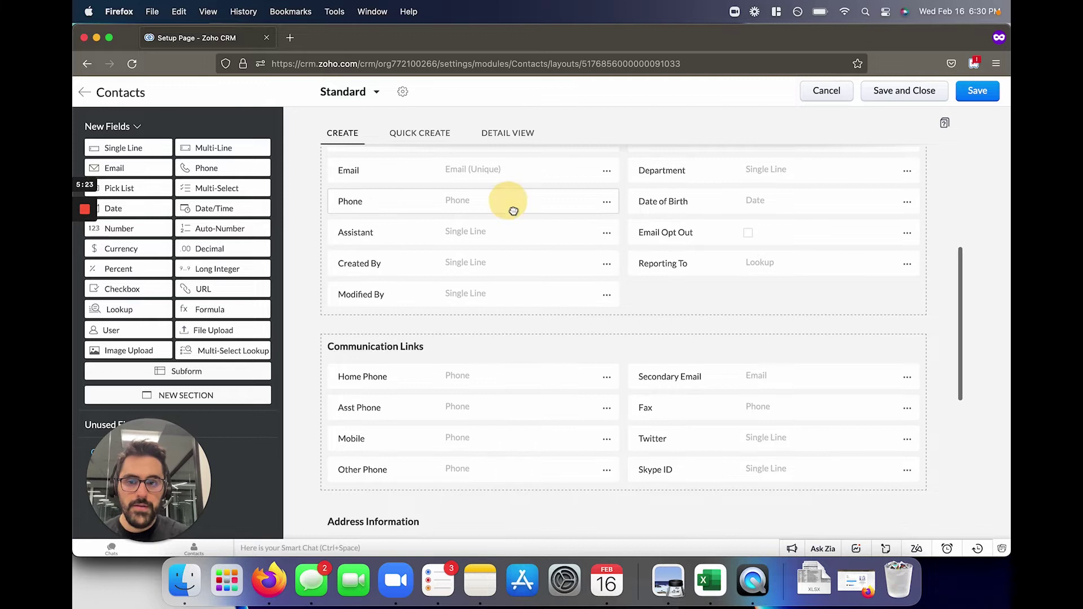
pyautogui.moveTo(474, 170); pyautogui.dragTo(757, 325)
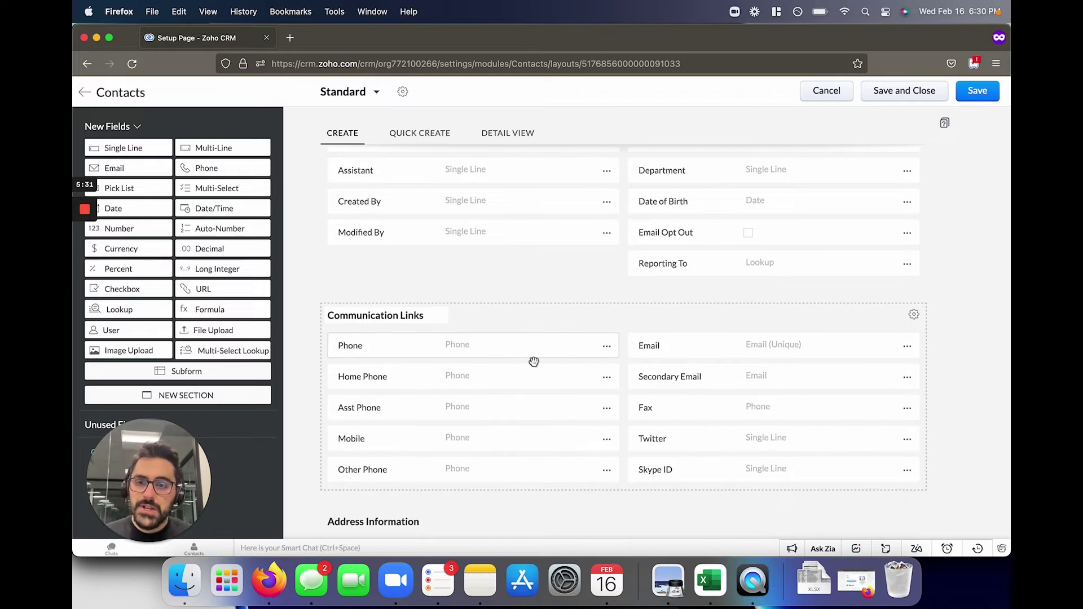
# Step: Move Created By and Modified By into Description Information, and place Reporting To below Assistant
pyautogui.scroll(5, 534, 361)
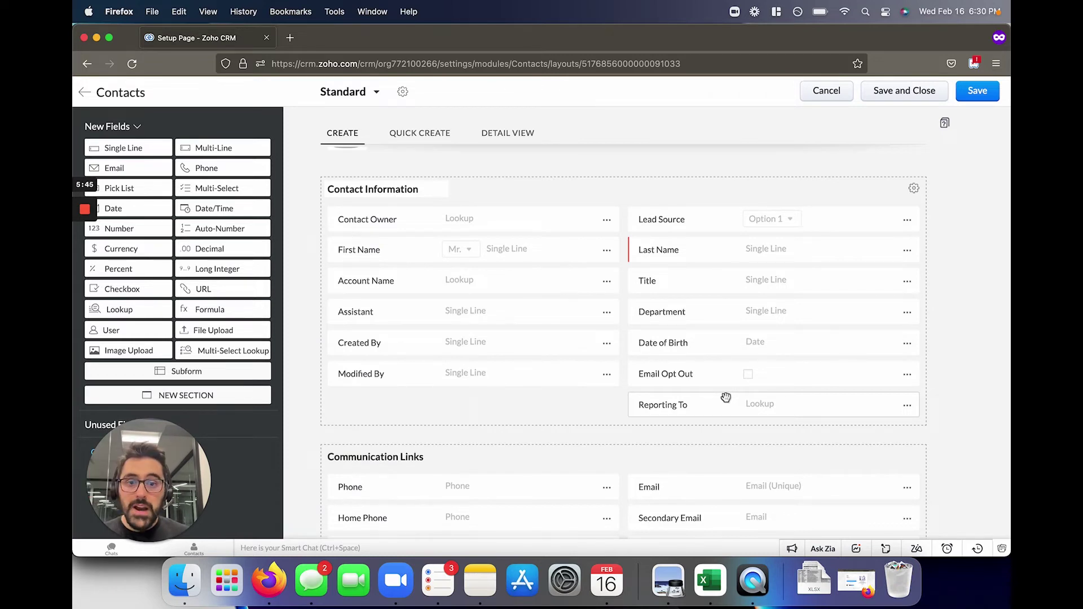
pyautogui.scroll(-5, 727, 398)
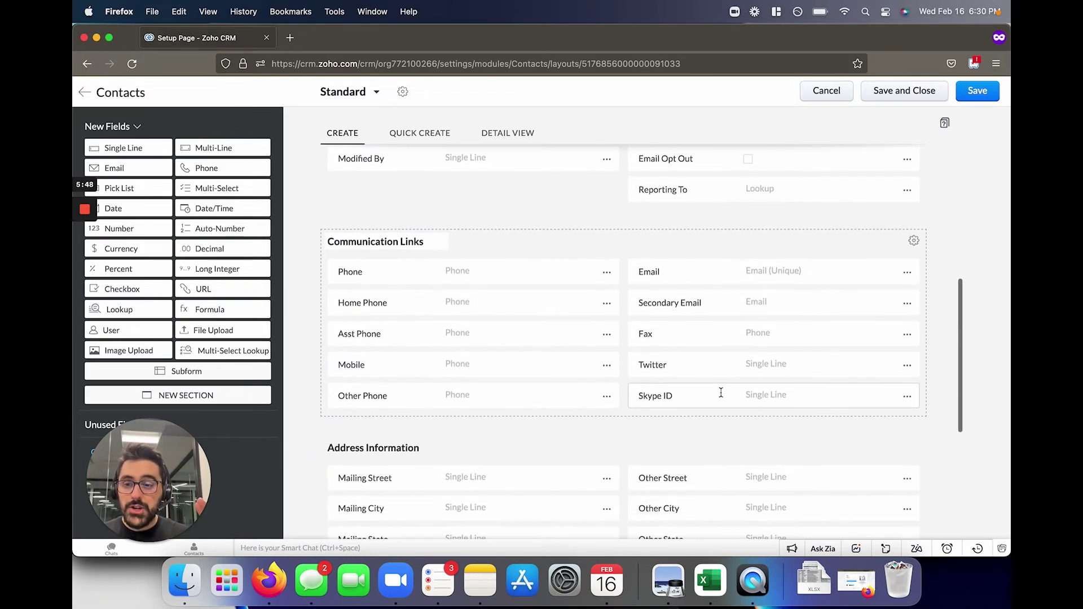
pyautogui.scroll(5, 726, 398)
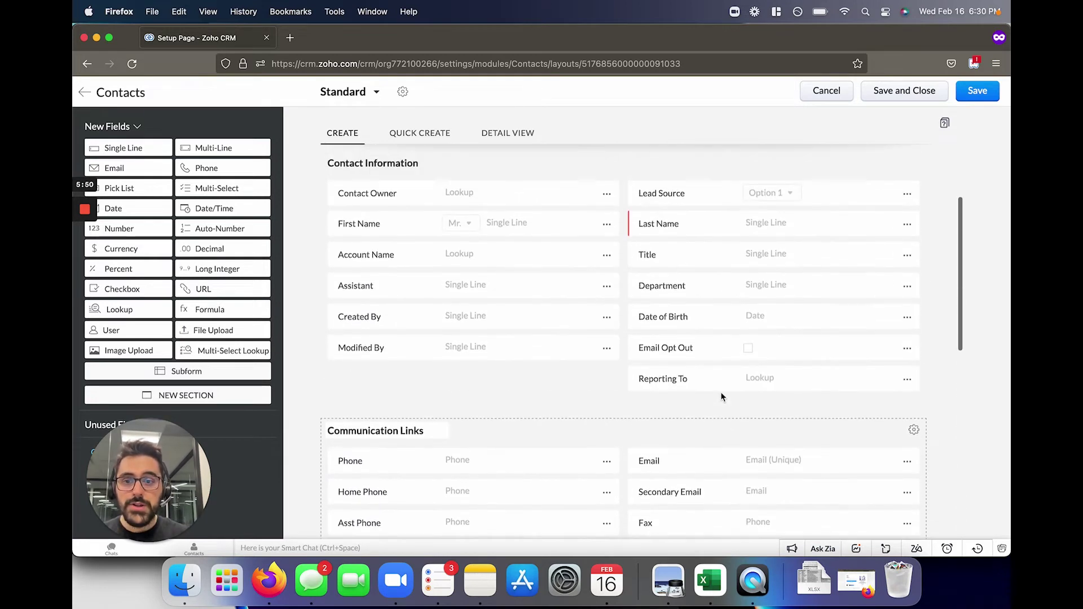
pyautogui.scroll(-3, 726, 397)
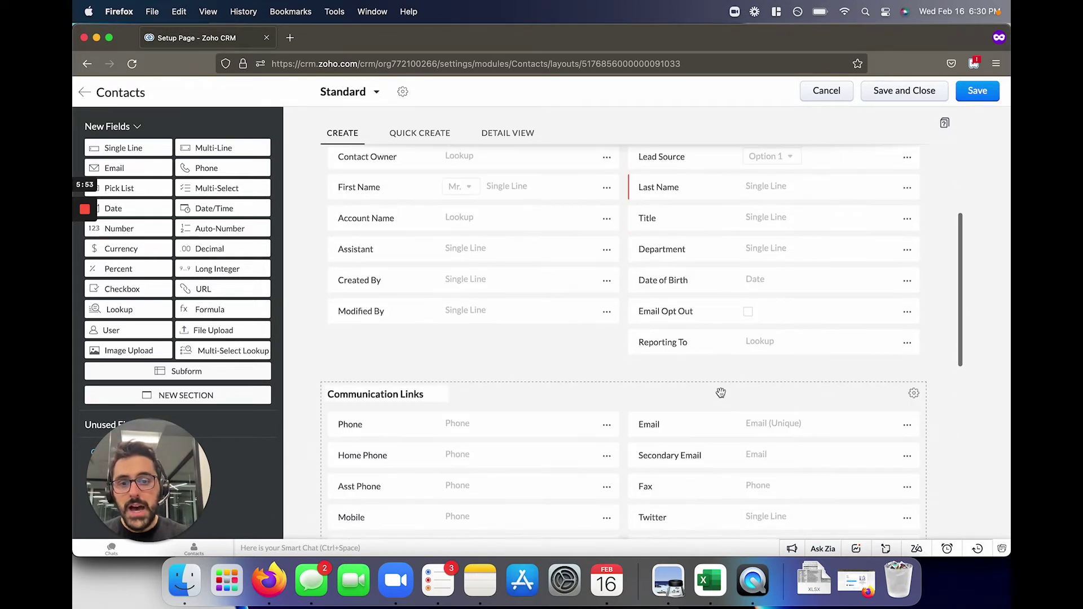
pyautogui.scroll(2, 726, 395)
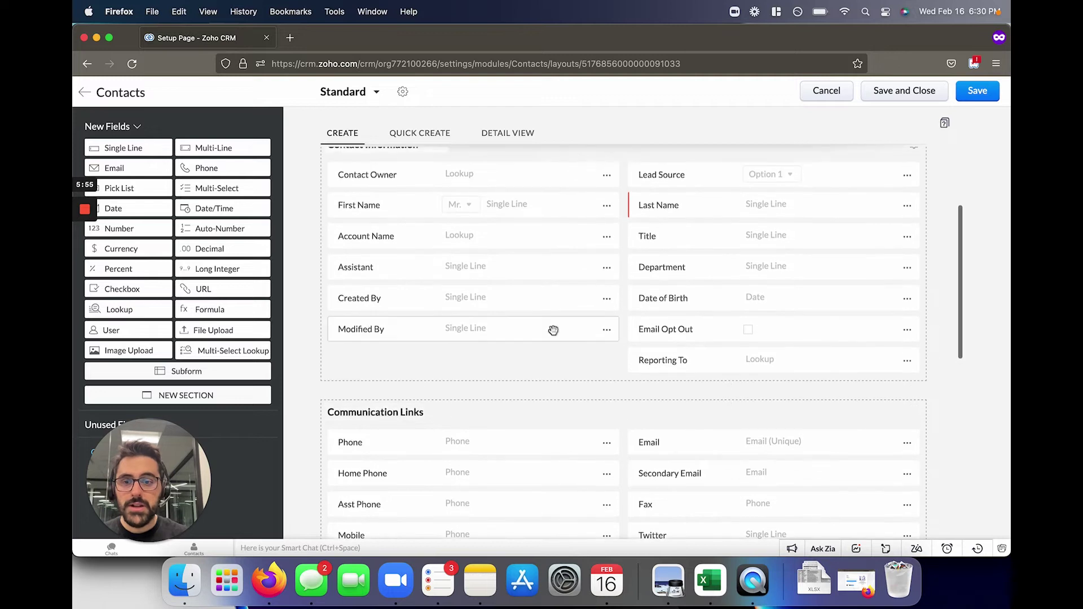
pyautogui.scroll(-3, 518, 341)
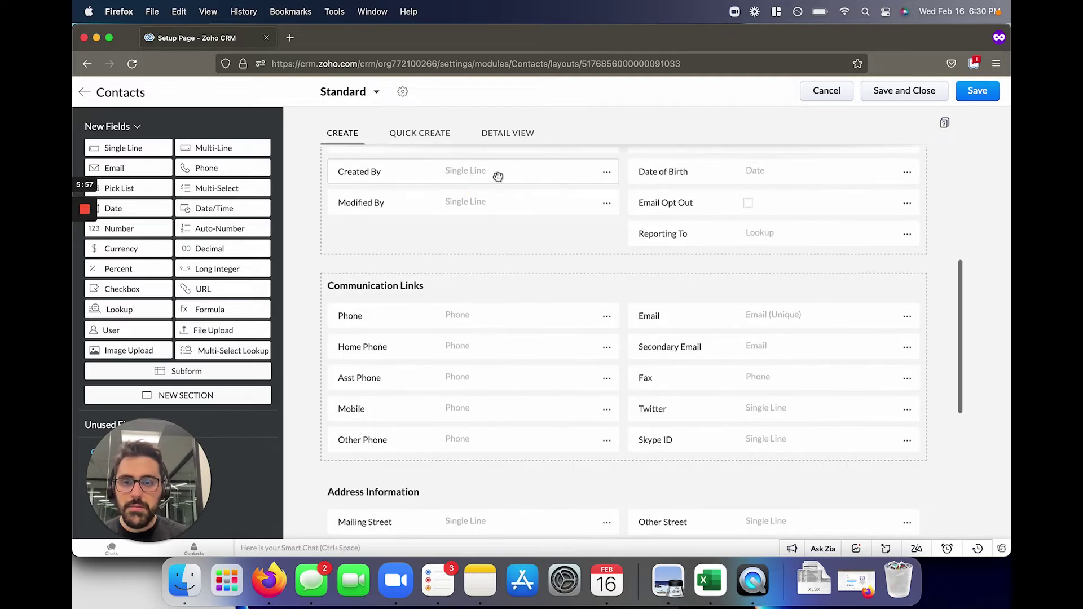
pyautogui.moveTo(496, 177); pyautogui.dragTo(542, 429)
pyautogui.scroll(10, 525, 371)
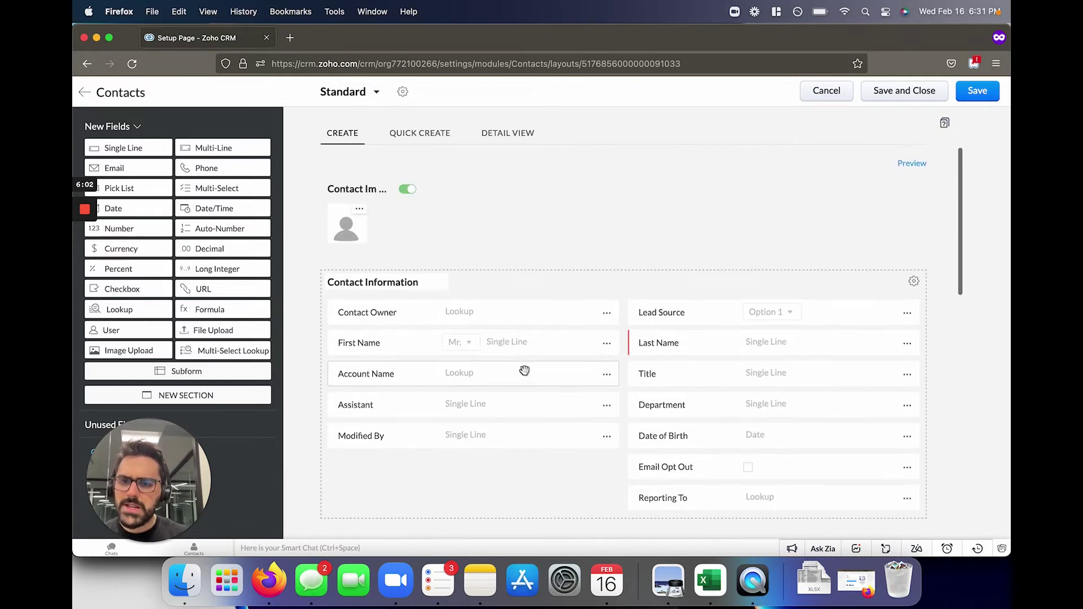
pyautogui.moveTo(520, 425); pyautogui.dragTo(547, 405)
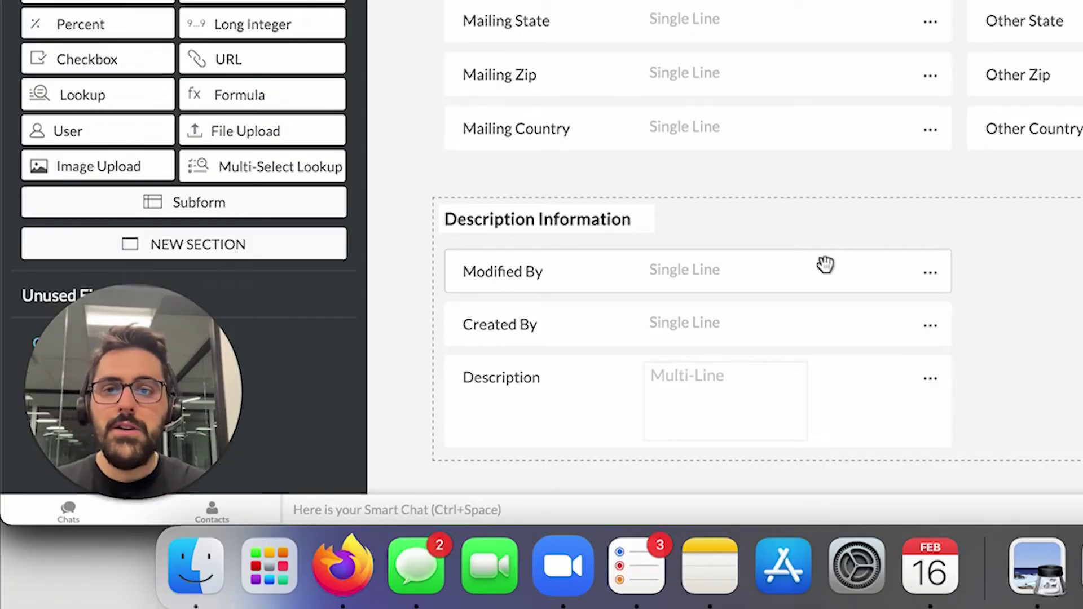
pyautogui.scroll(12, 825, 264)
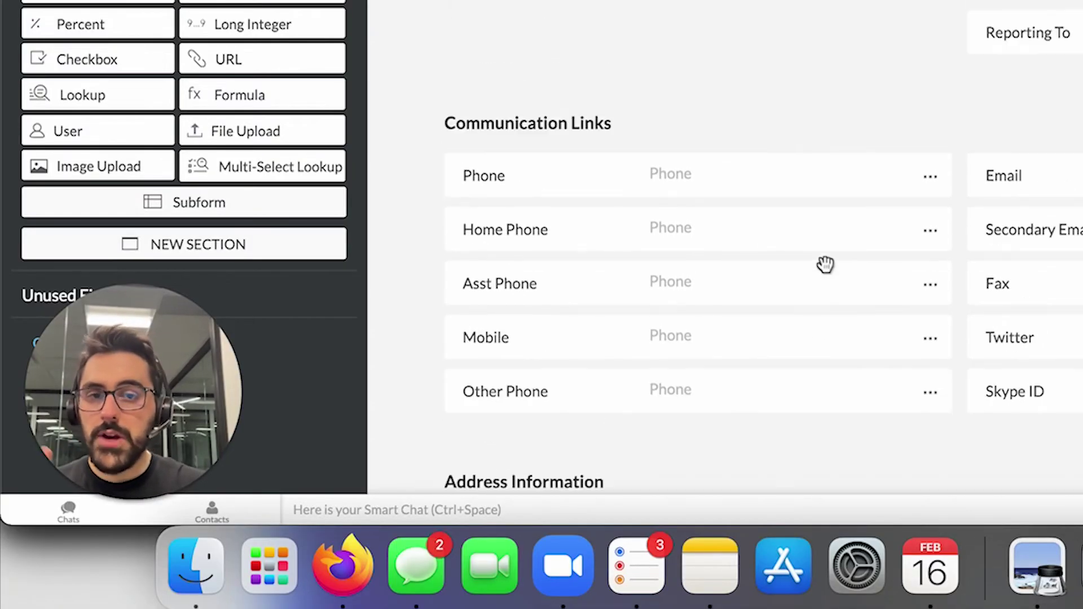
pyautogui.moveTo(1033, 166); pyautogui.dragTo(722, 82)
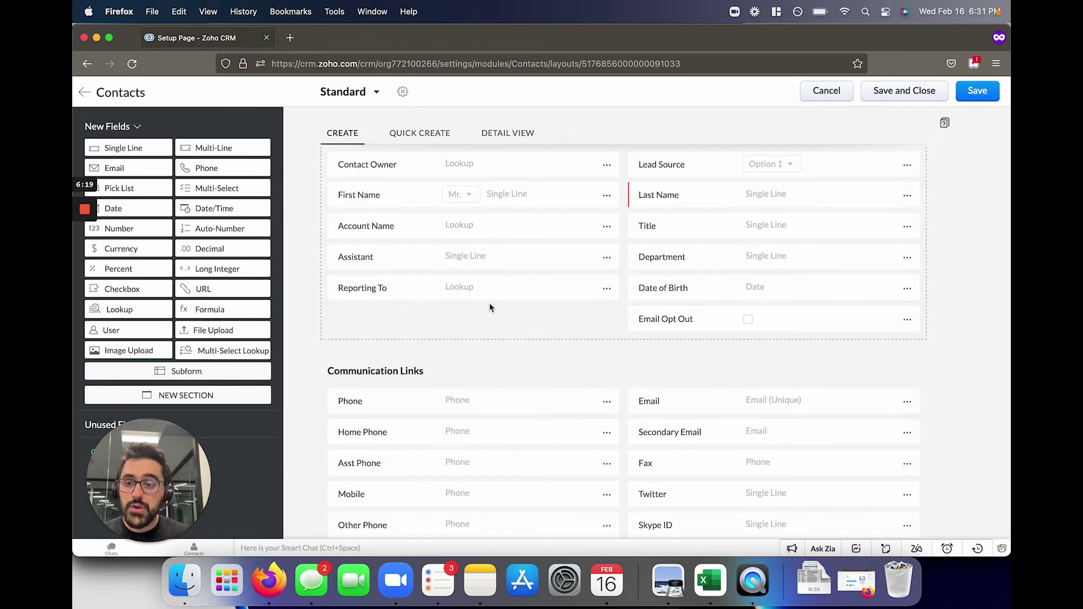
# Step: Save the reorganised Contacts layout and open a new contact form to check the Communication Links section
pyautogui.click(985, 99)
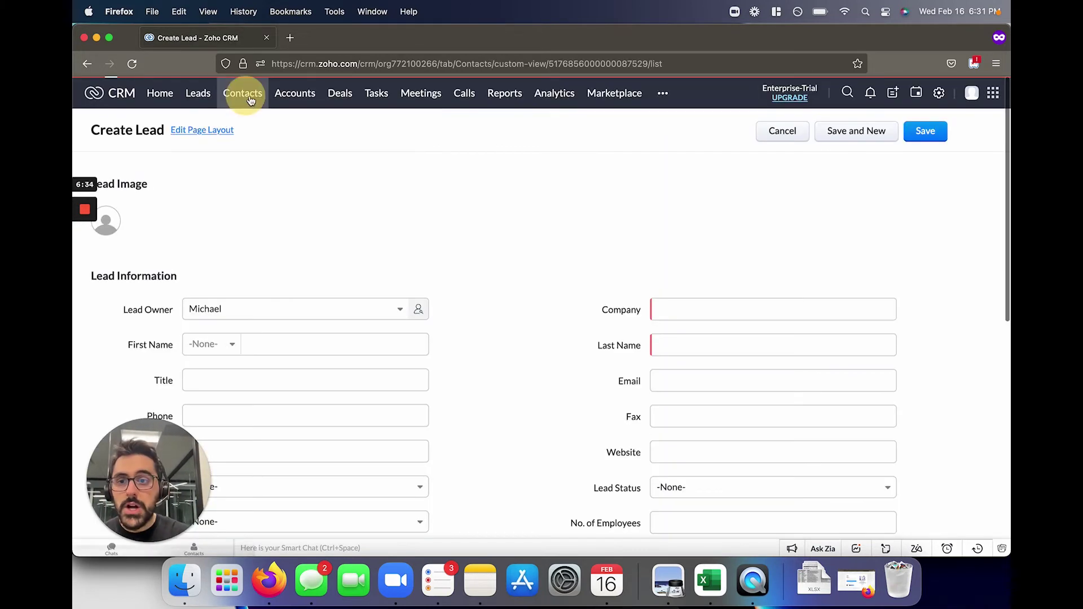
pyautogui.click(242, 95)
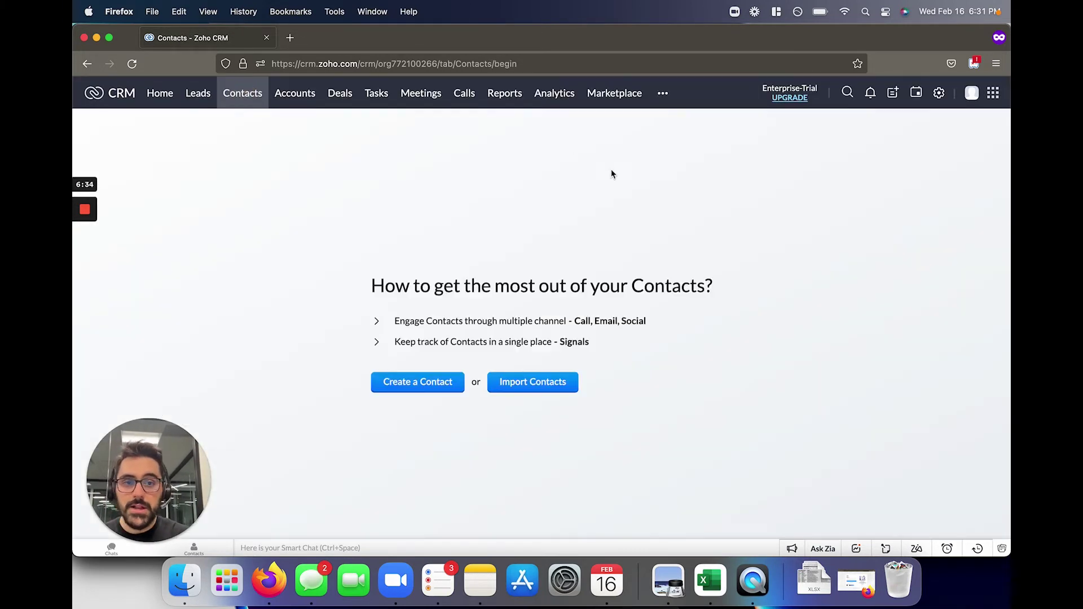
pyautogui.click(433, 379)
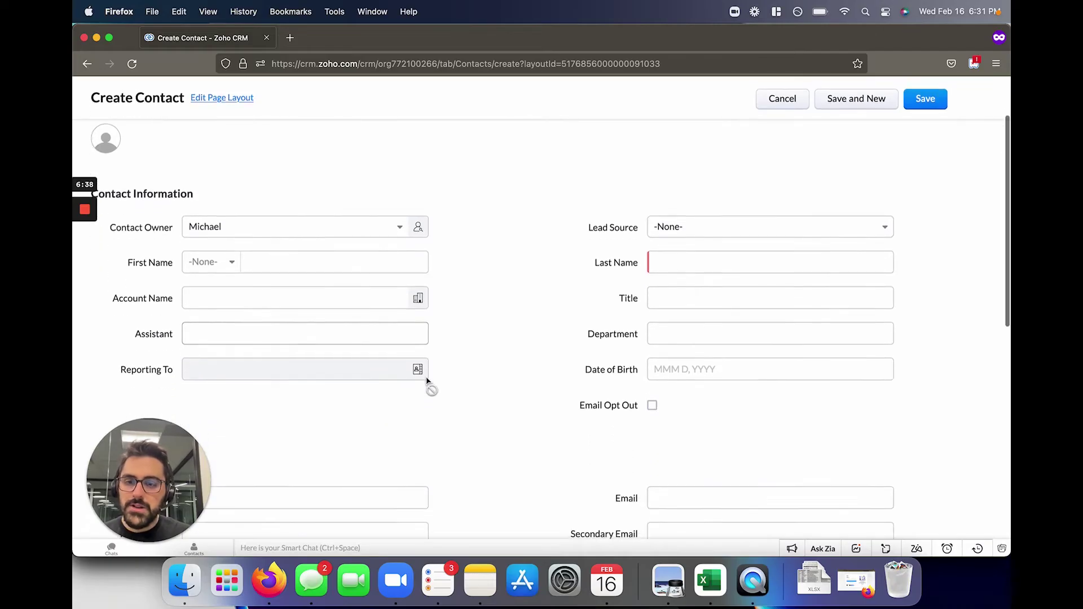
pyautogui.scroll(-10, 427, 379)
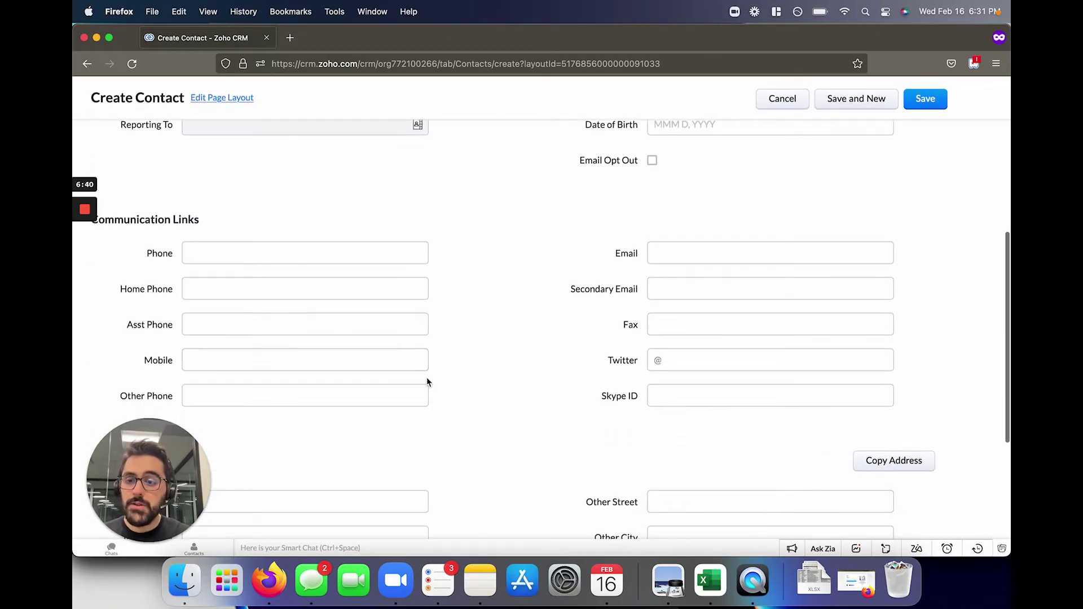
pyautogui.scroll(10, 427, 382)
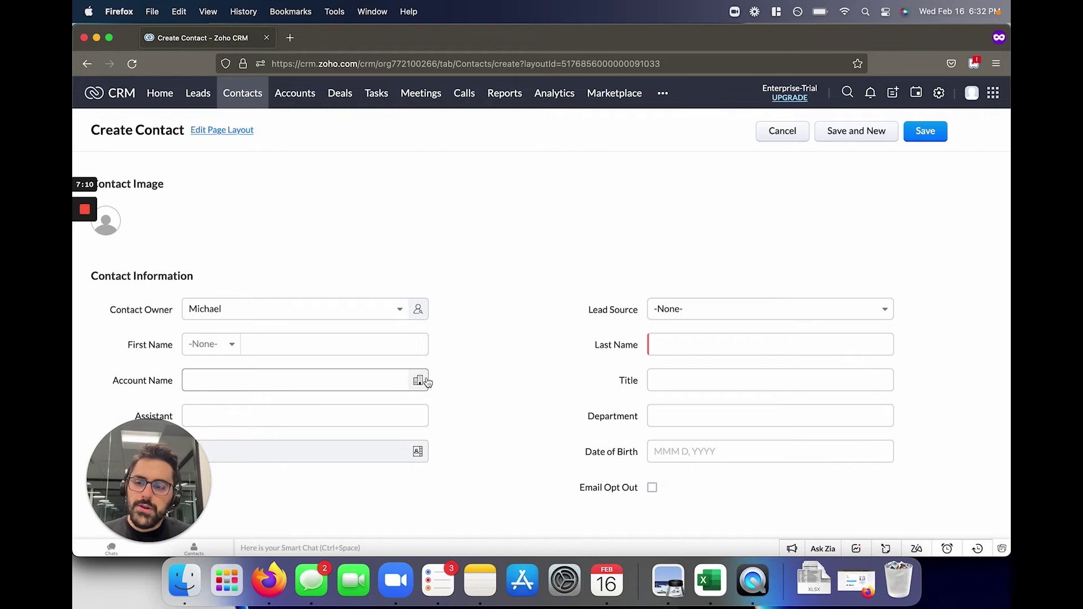
pyautogui.scroll(-5, 427, 382)
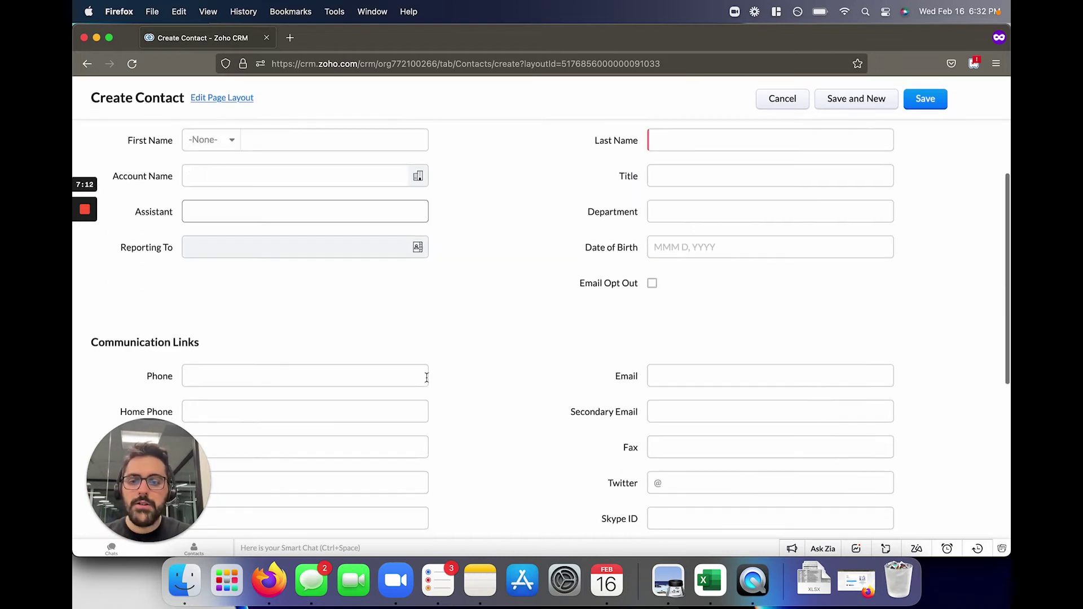
pyautogui.scroll(5, 427, 382)
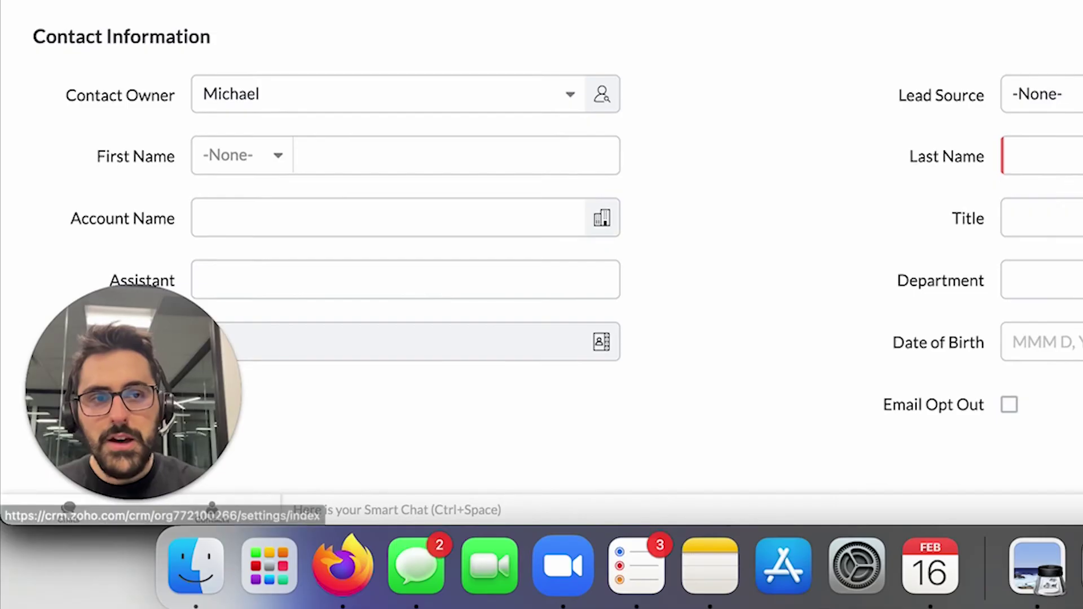
# Step: Go to Personal Settings from Setup and edit your Account Information, noting the read-only Role and Profile
pyautogui.click(939, 93)
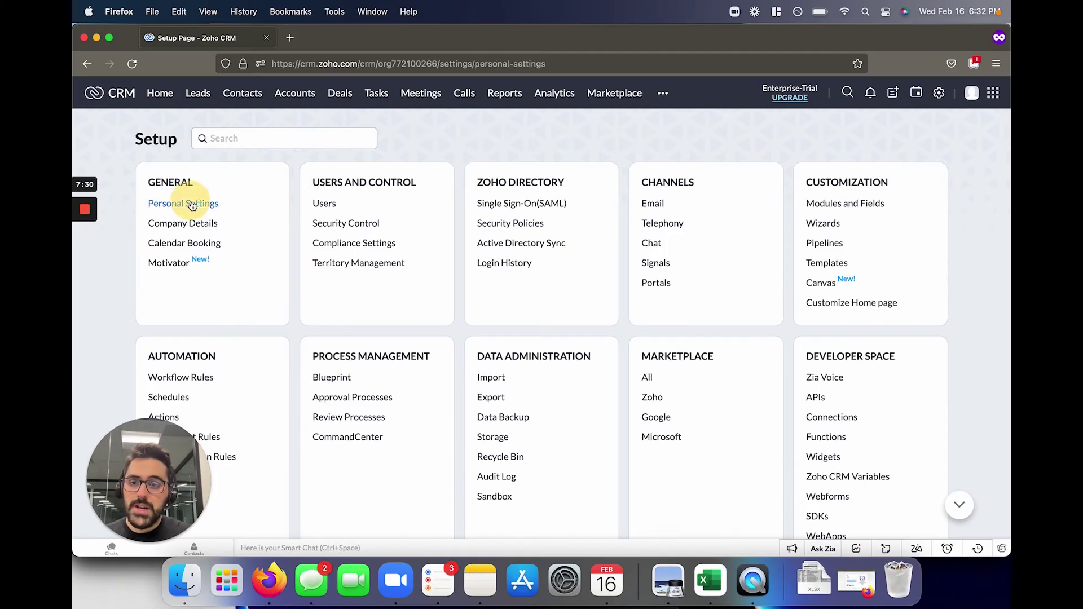
pyautogui.click(189, 203)
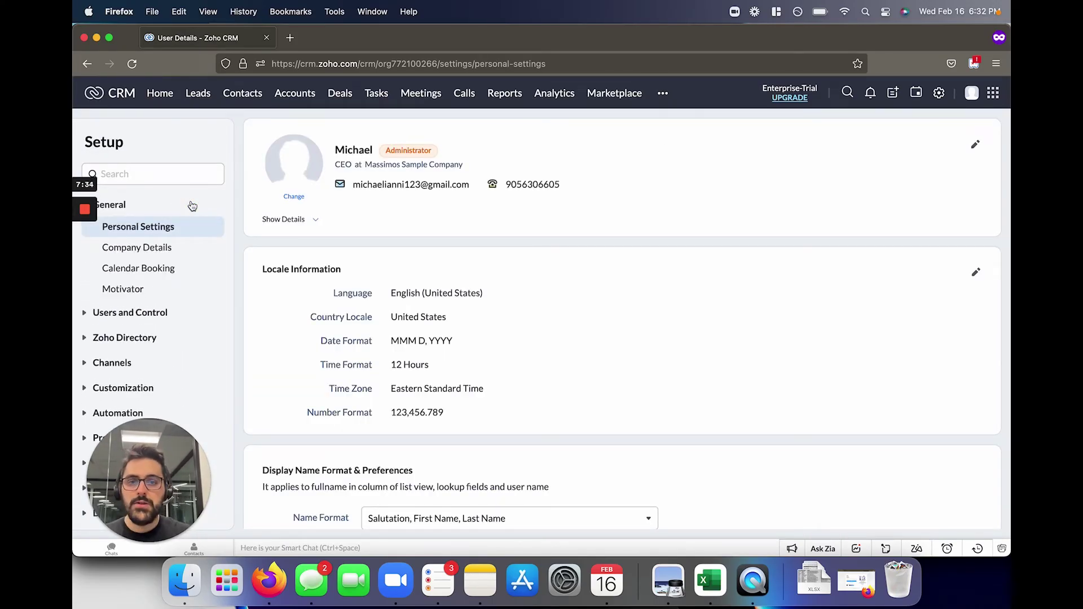
pyautogui.click(975, 144)
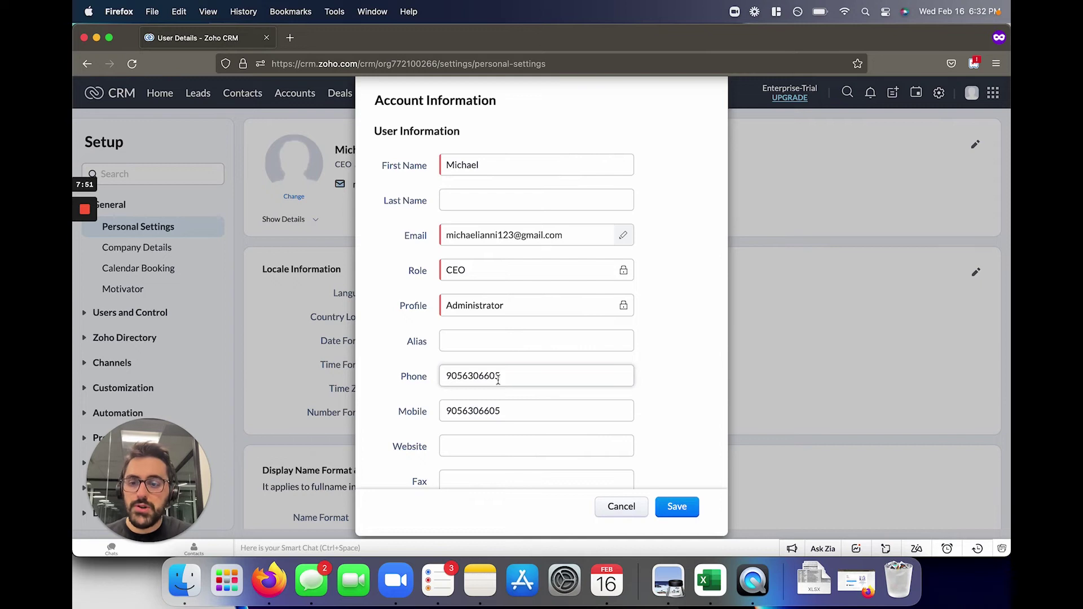
pyautogui.scroll(-5, 502, 380)
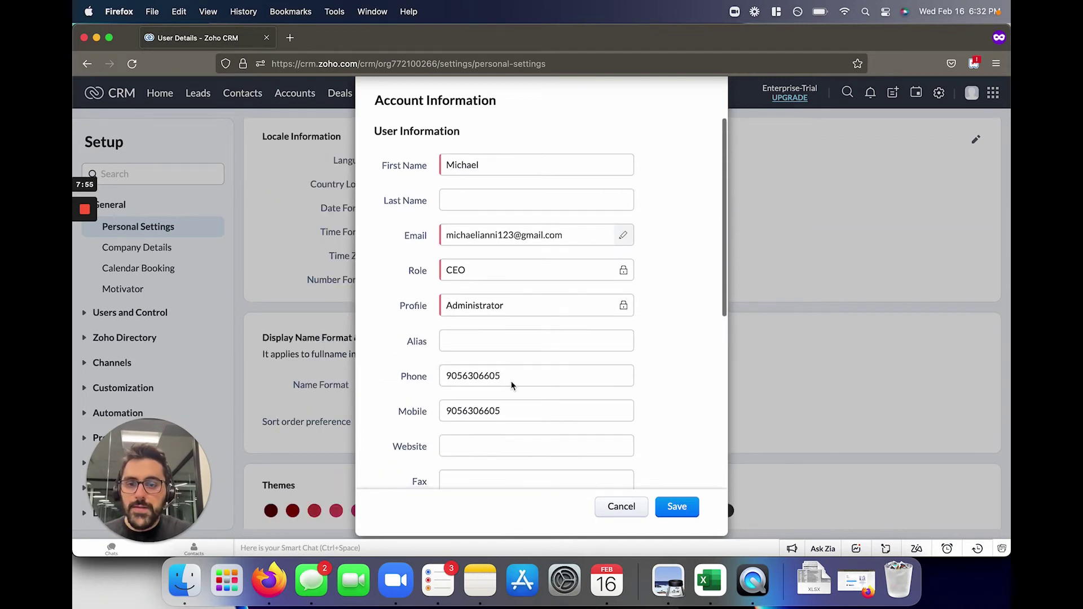
# Step: Close Account Information and check the English (United States) locale and MMM D, YYYY date format unchanged
pyautogui.click(630, 514)
pyautogui.scroll(1, 590, 351)
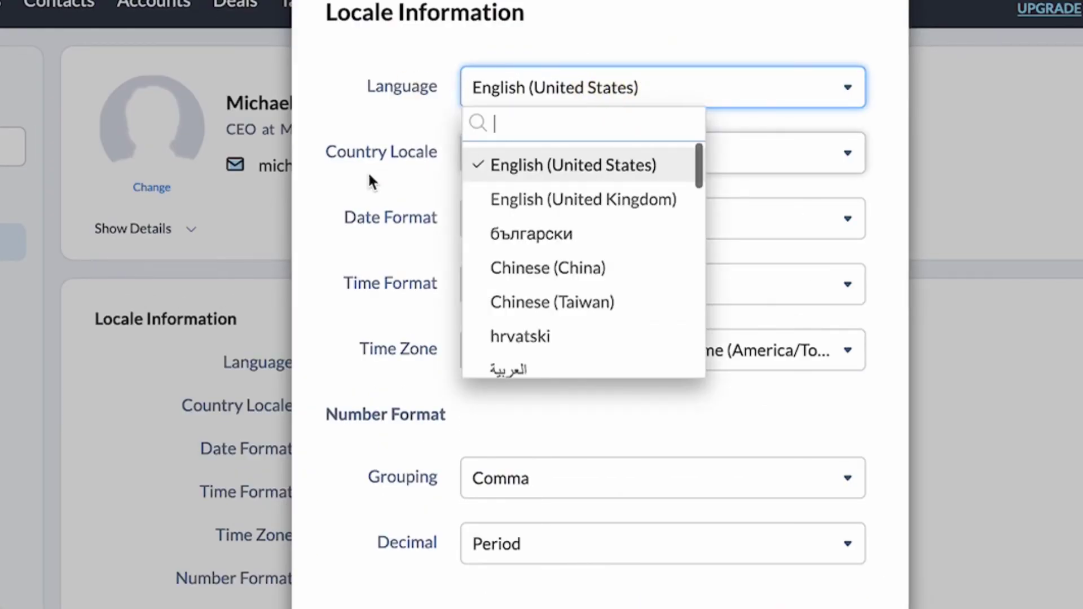
pyautogui.click(368, 171)
pyautogui.click(380, 189)
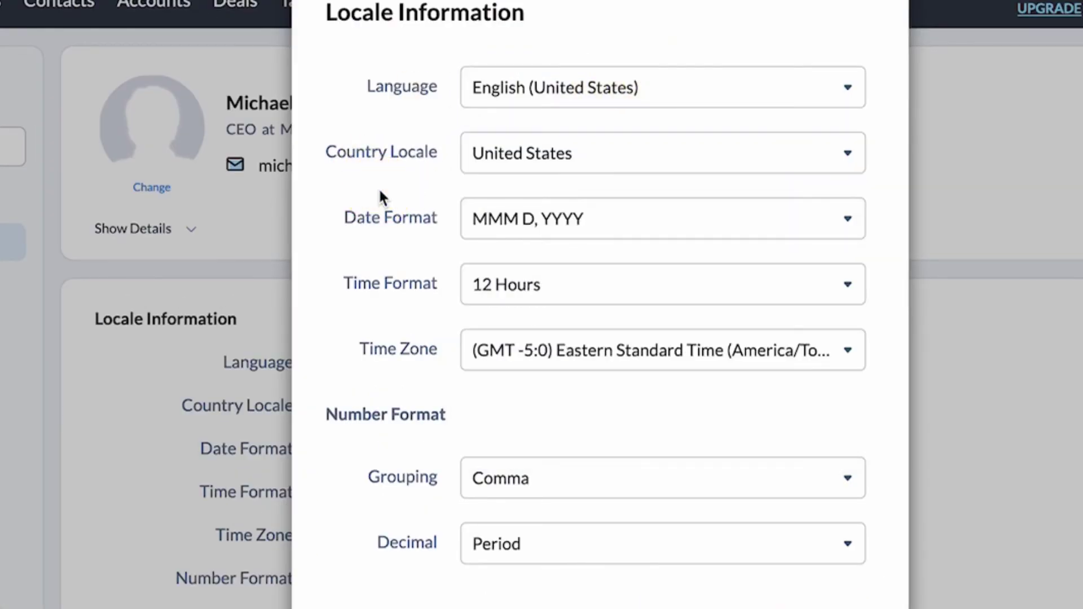
pyautogui.click(528, 222)
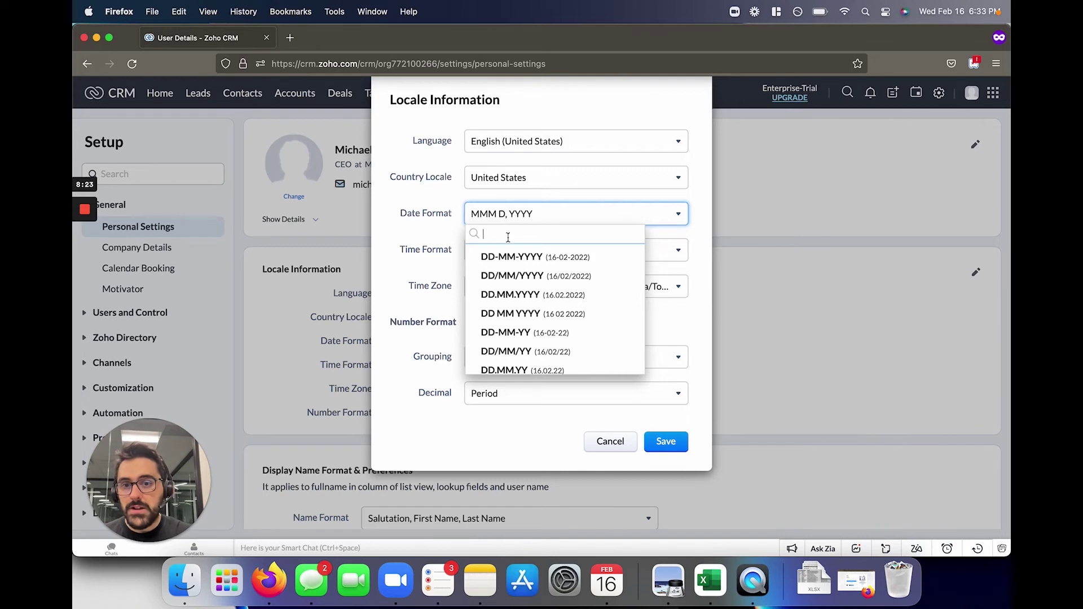
pyautogui.scroll(-1, 511, 283)
pyautogui.scroll(-3, 511, 282)
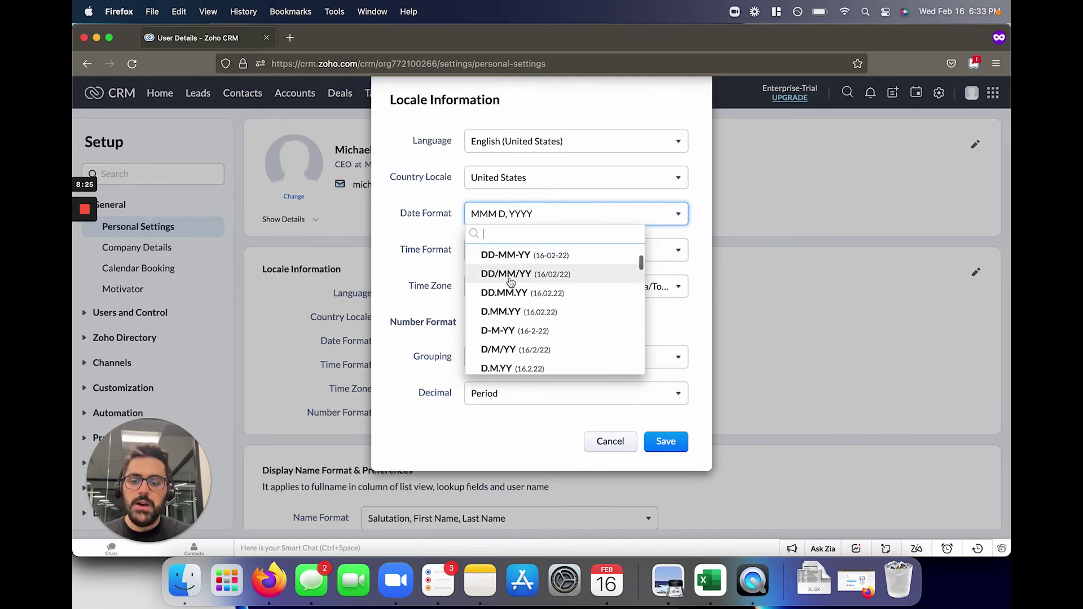
pyautogui.write('dd/')
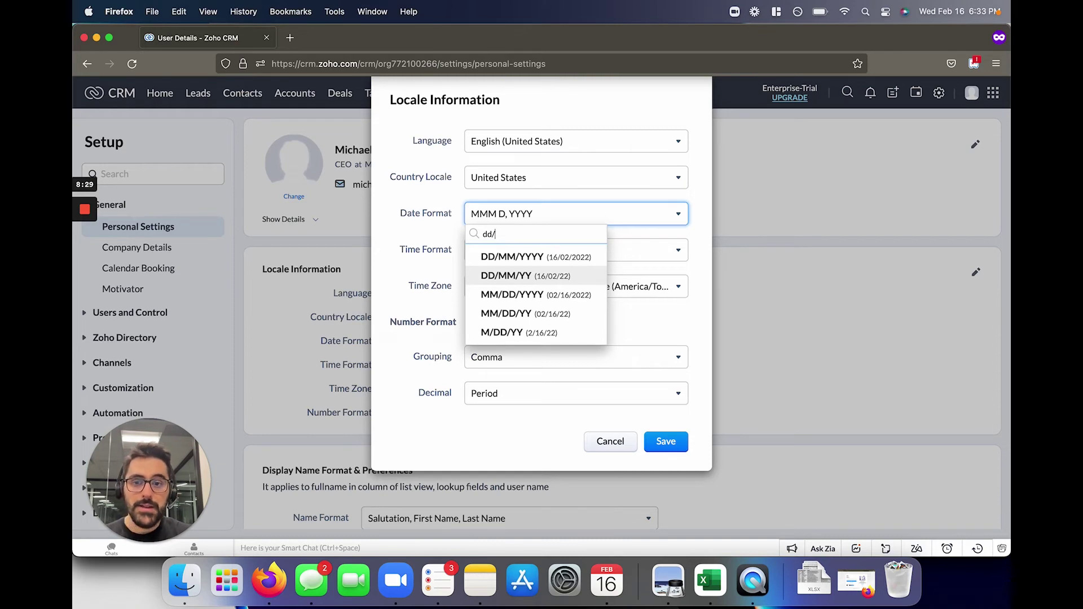
pyautogui.click(418, 312)
# Step: Keep 12-hour time, Eastern Standard Time and comma grouping, and save the locale settings
pyautogui.click(493, 250)
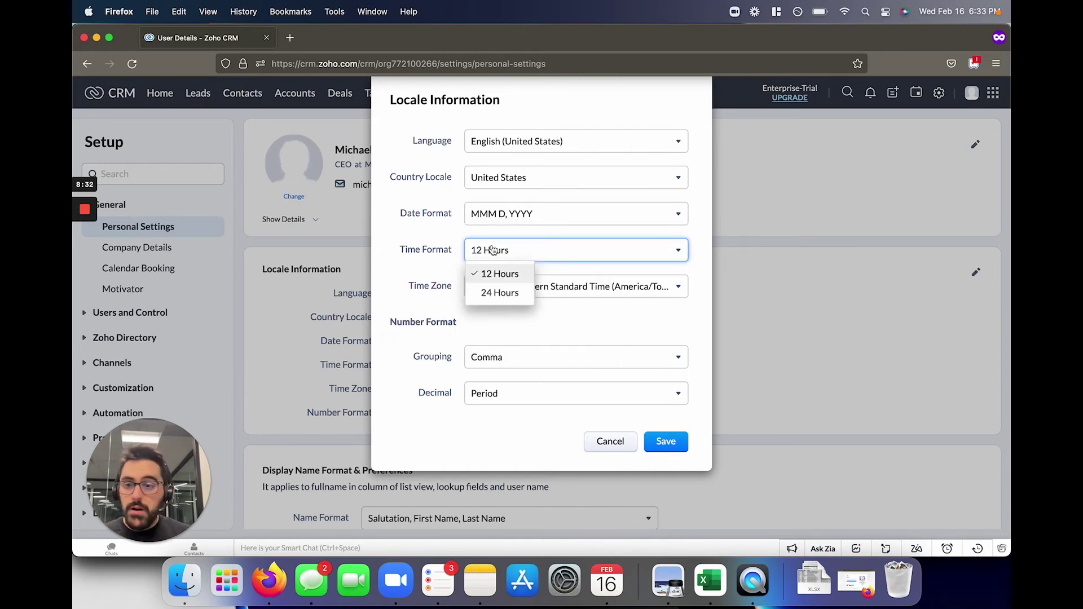
pyautogui.click(398, 257)
pyautogui.click(504, 286)
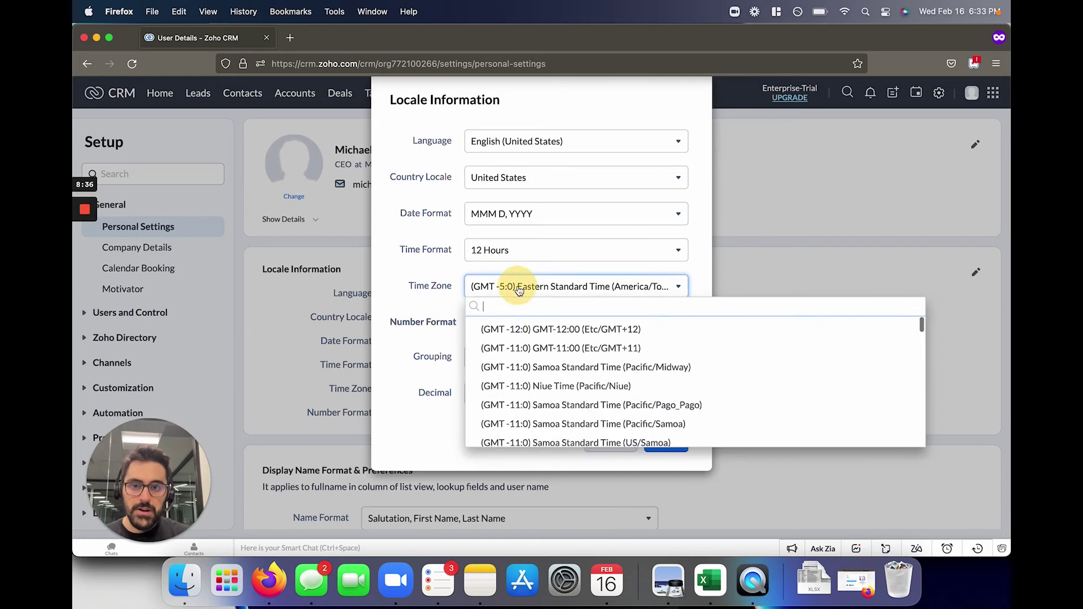
pyautogui.click(432, 314)
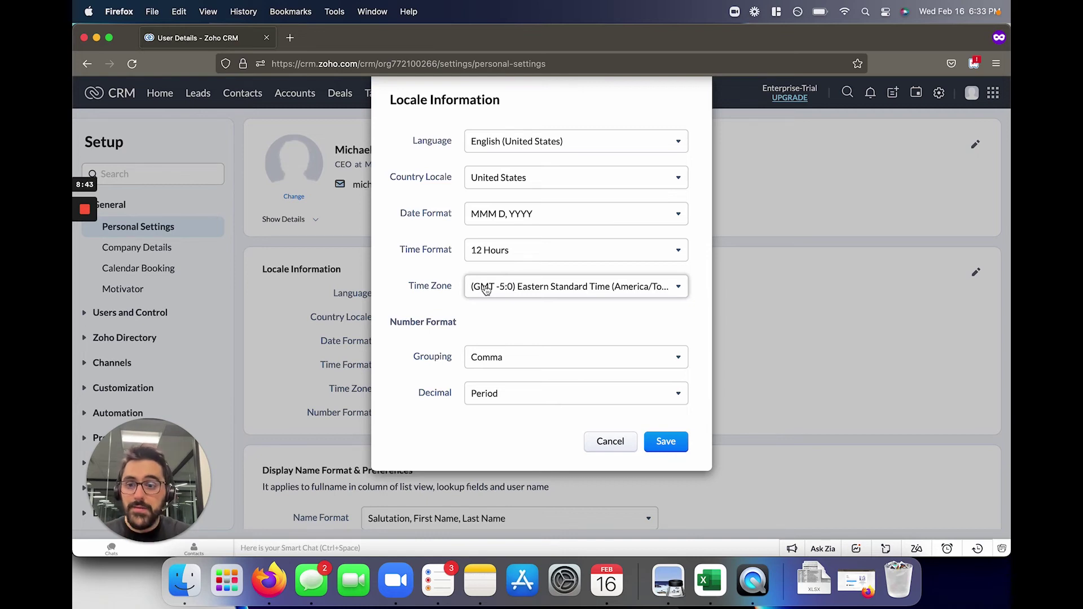
pyautogui.click(511, 358)
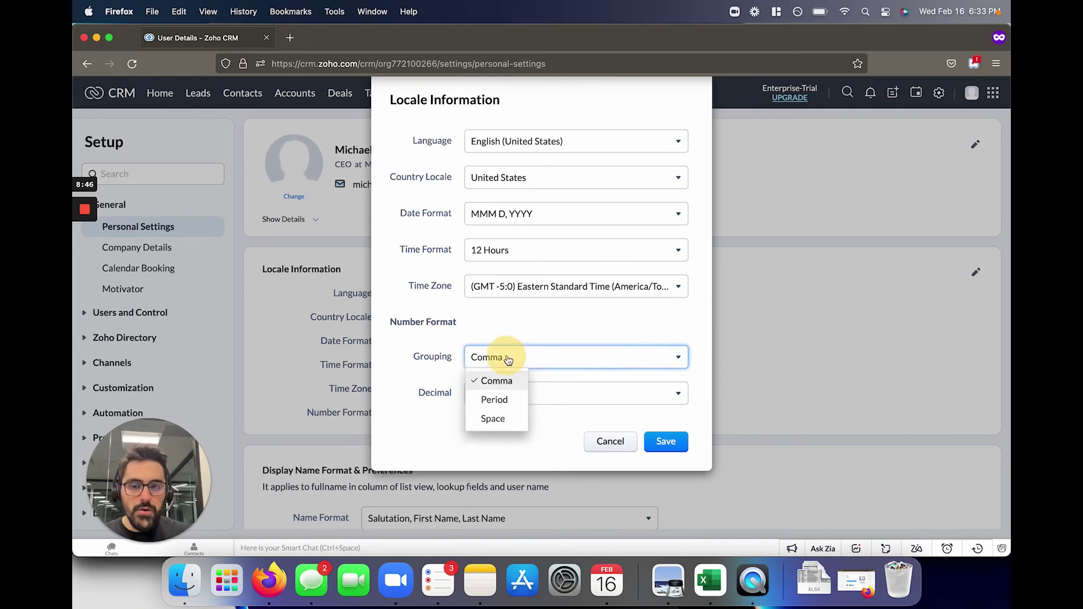
pyautogui.click(424, 340)
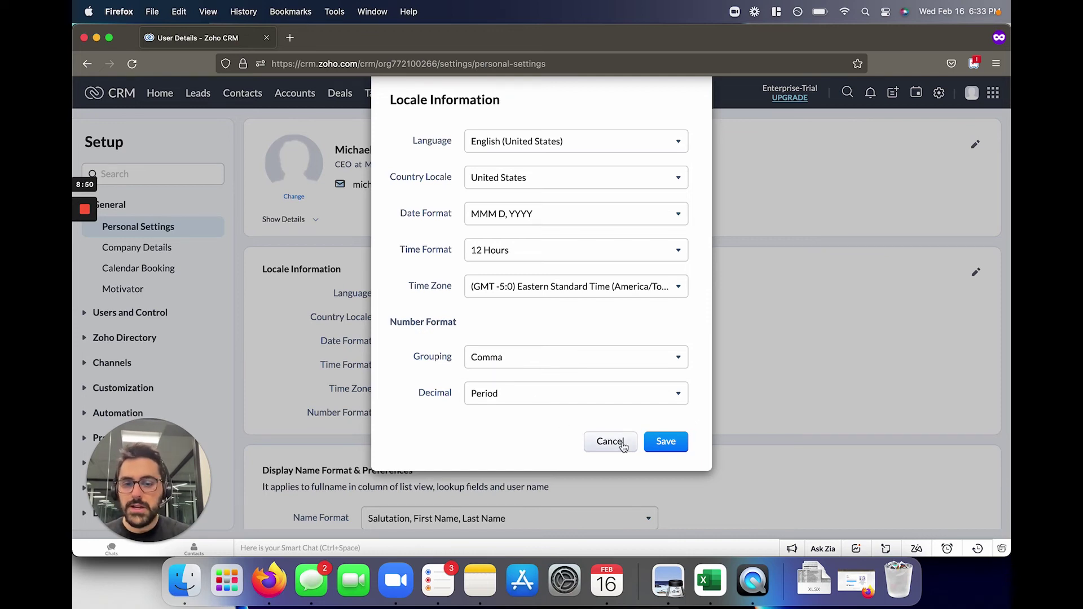
pyautogui.click(660, 442)
# Step: Review Massimos Sample Company's details in the edit form, then go to the Fiscal Year settings
pyautogui.click(134, 251)
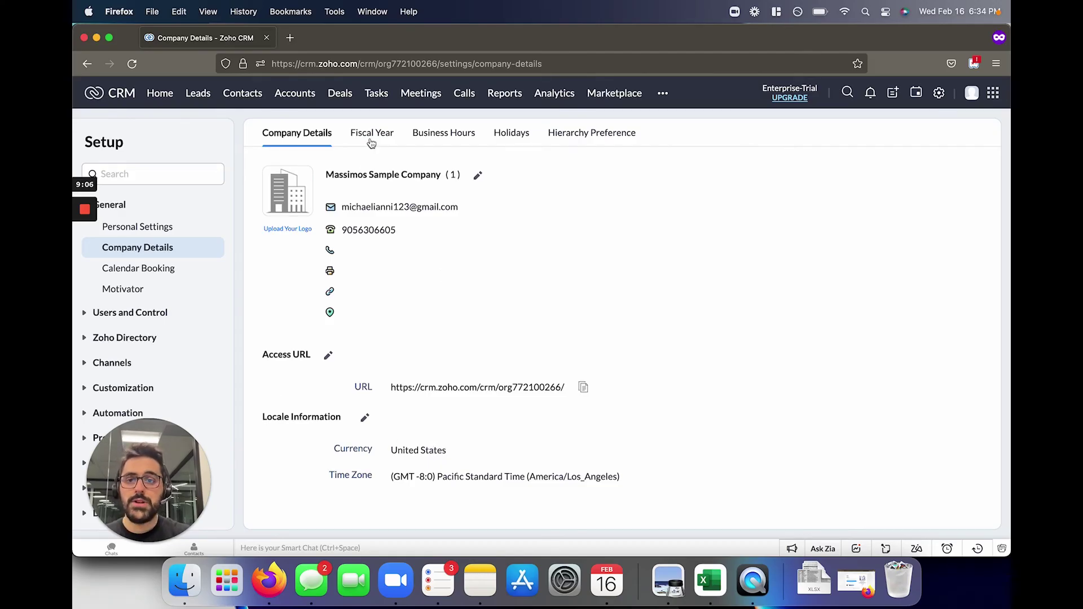
pyautogui.click(477, 176)
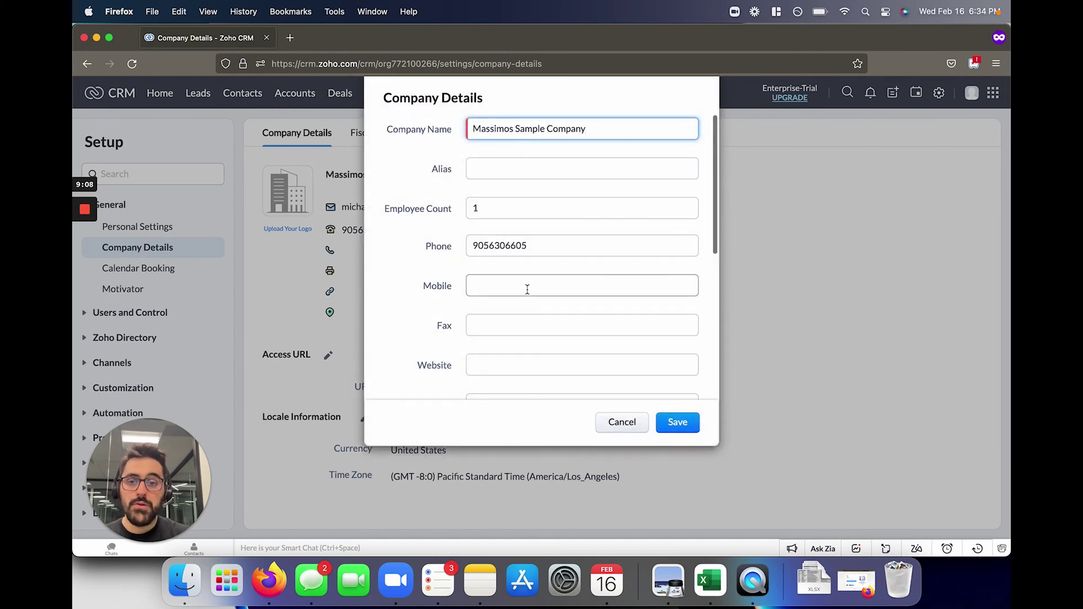
pyautogui.scroll(-5, 527, 289)
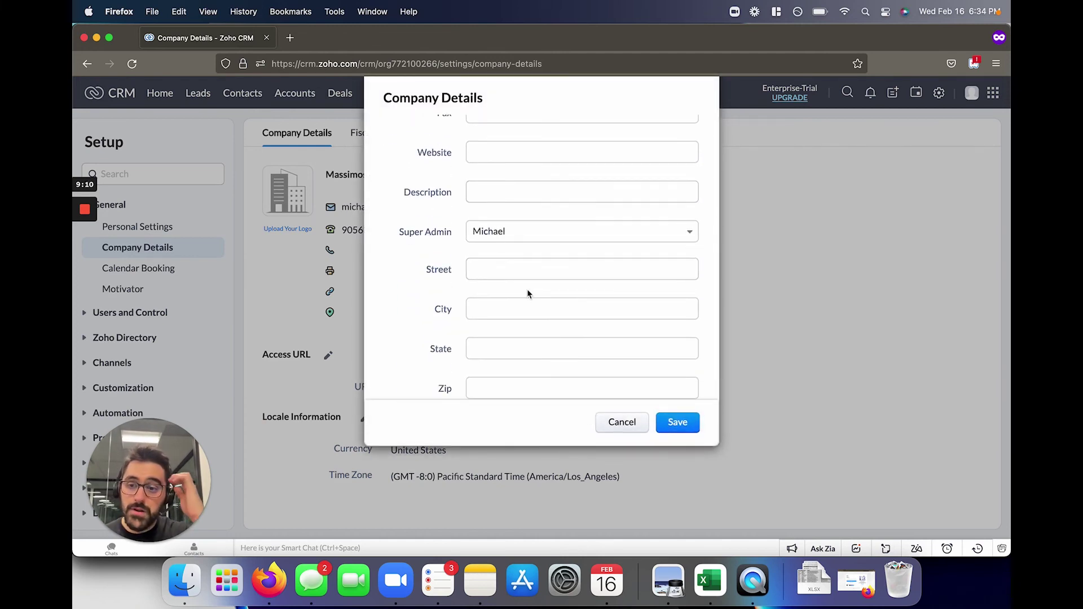
pyautogui.click(378, 133)
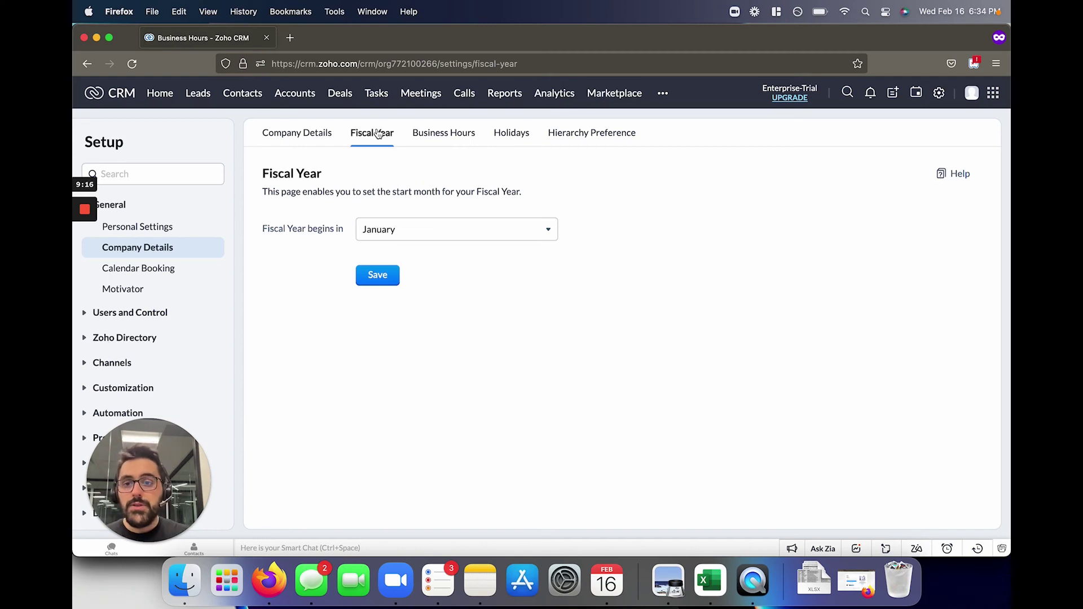
# Step: Check the fiscal year start months, keep January, and move to Business Hours settings
pyautogui.click(442, 240)
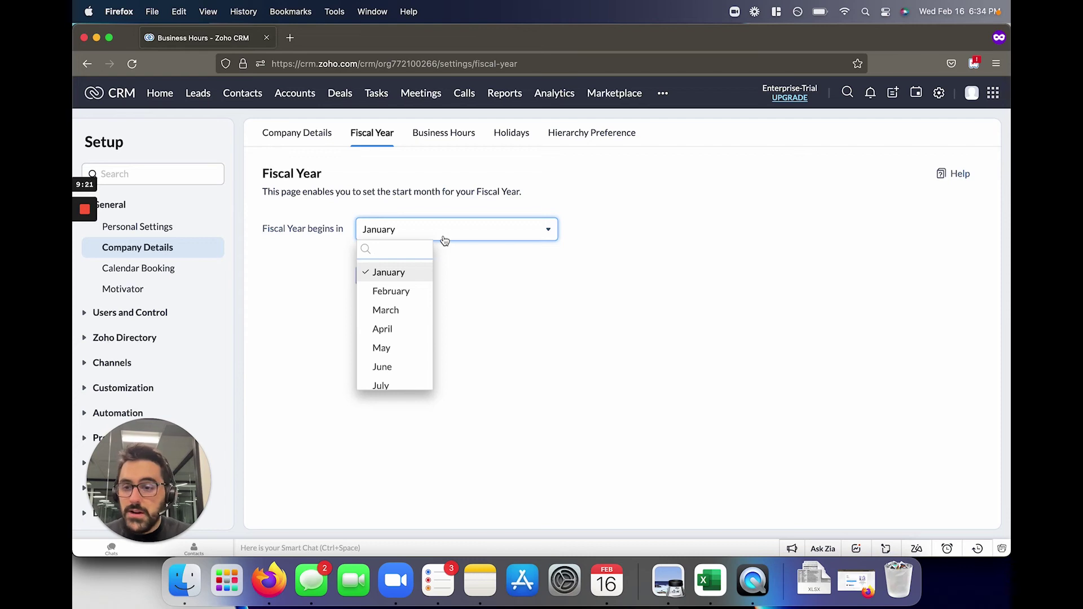
pyautogui.click(510, 320)
pyautogui.click(442, 133)
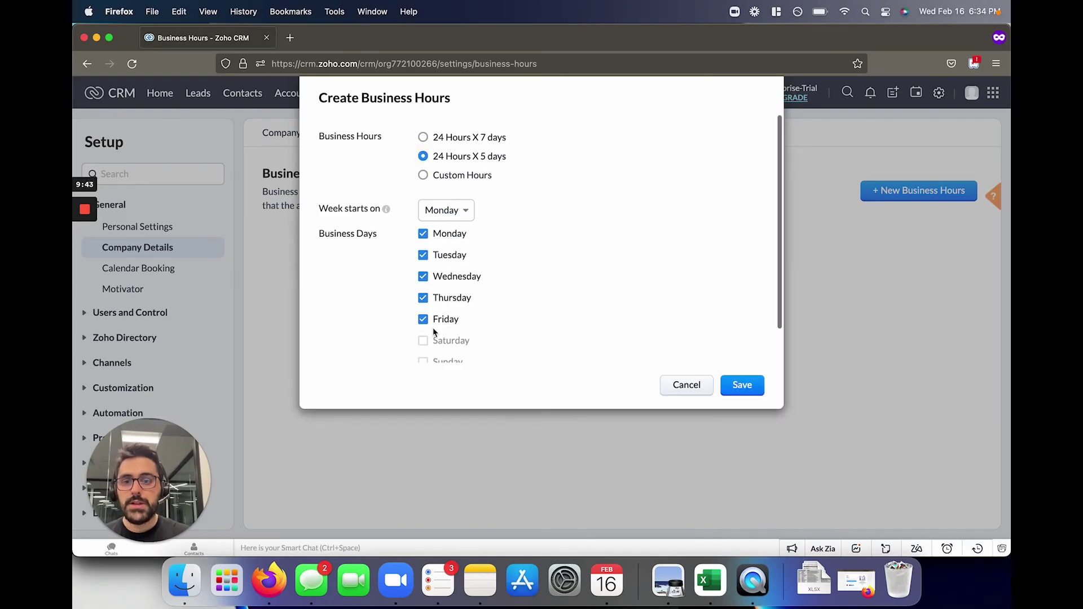
# Step: Set the new business hours to Custom Hours with different hours per day, weekdays 09:00 AM–05:00 PM
pyautogui.scroll(-2, 469, 271)
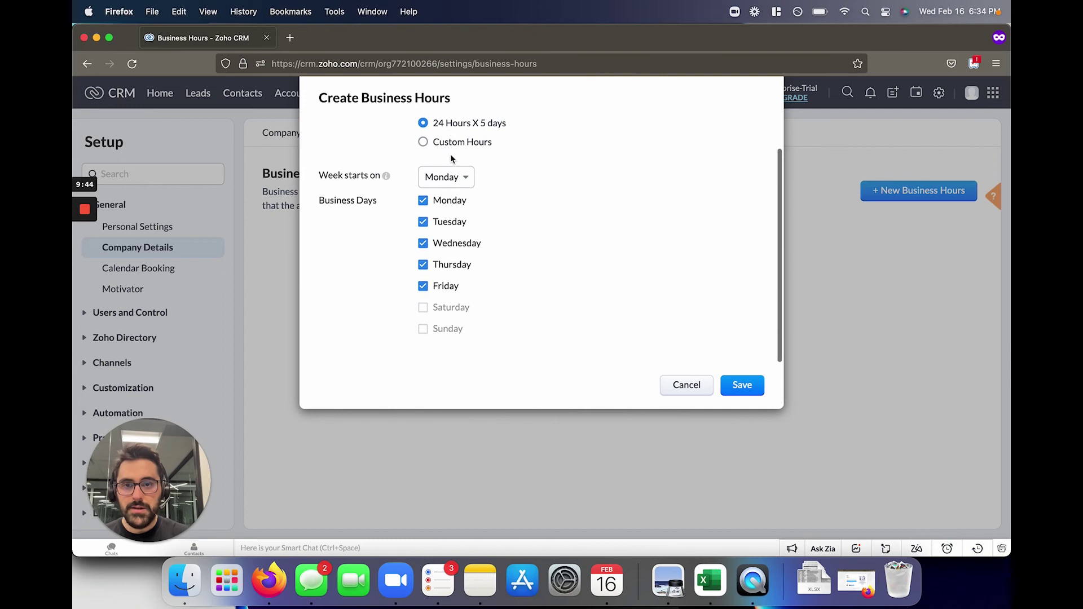
pyautogui.scroll(2, 452, 161)
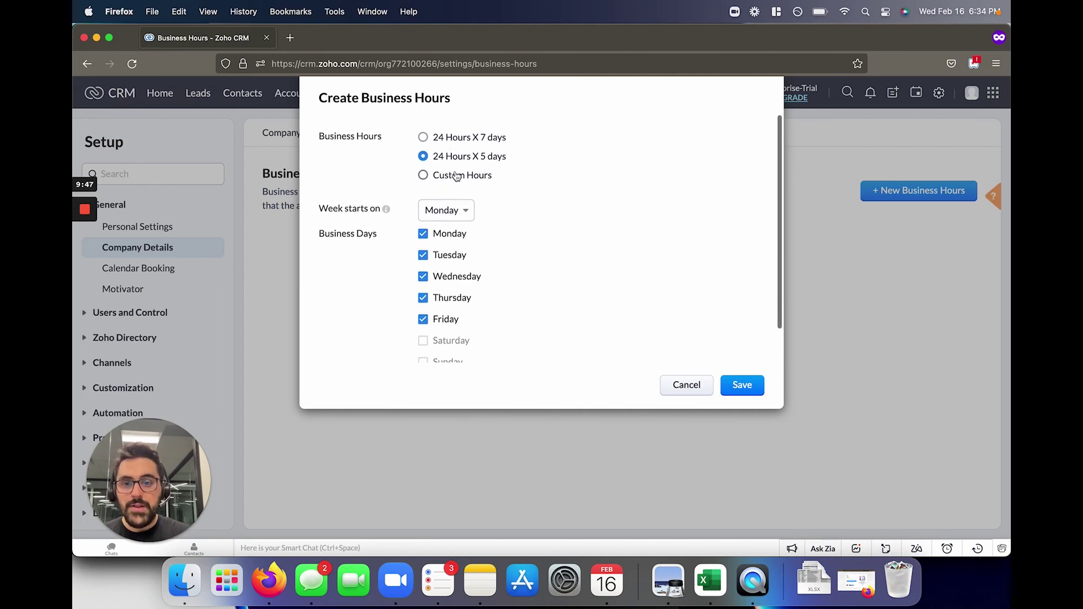
pyautogui.click(454, 176)
pyautogui.scroll(-1, 502, 232)
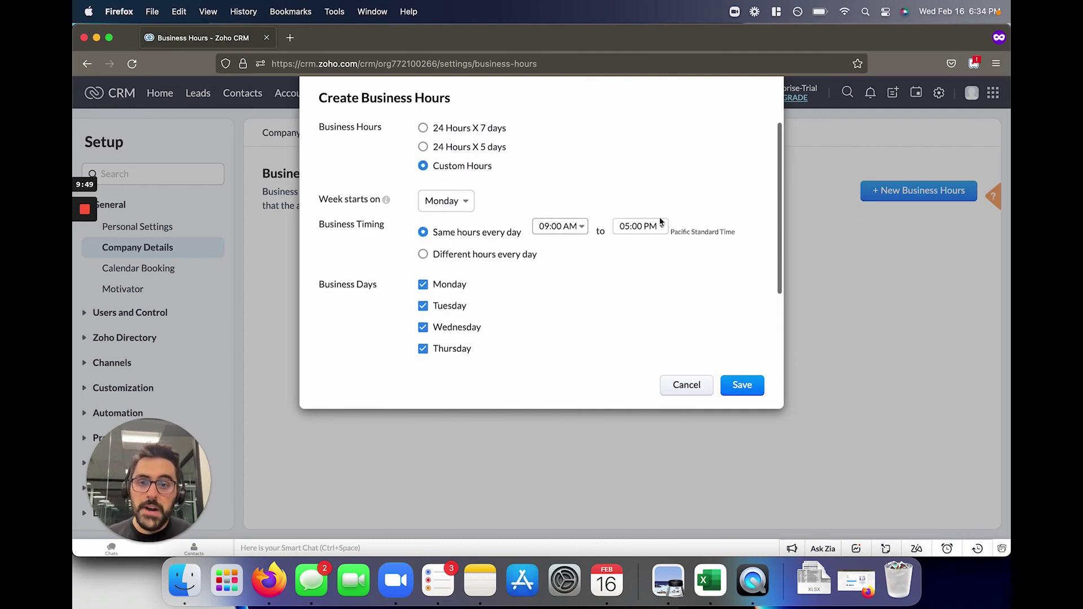
pyautogui.click(482, 255)
pyautogui.scroll(-5, 491, 266)
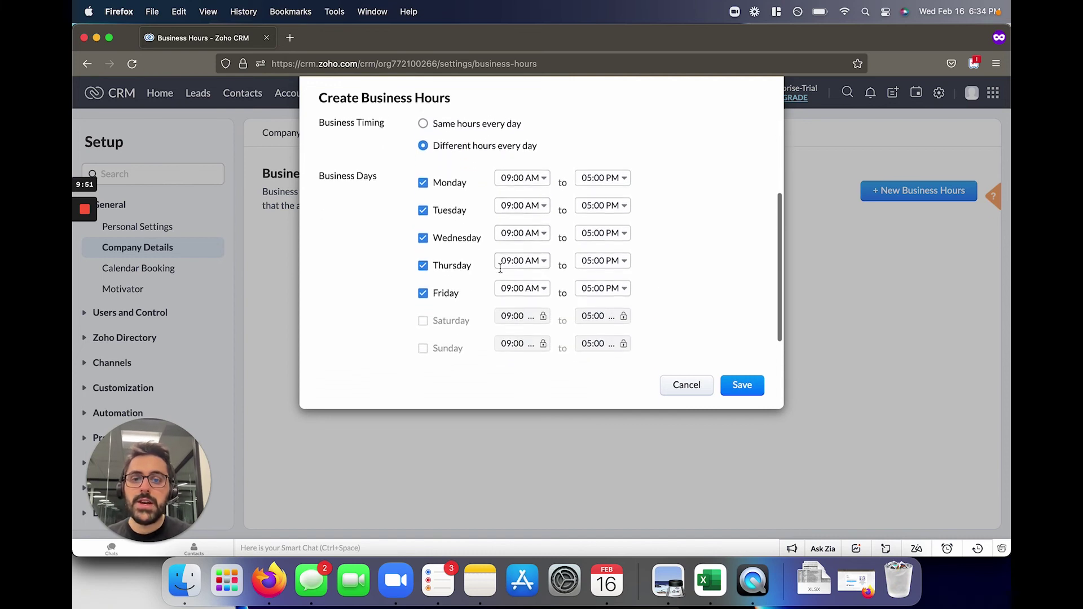
# Step: Cancel the Create Business Hours dialog, discarding the custom-hours draft
pyautogui.click(686, 386)
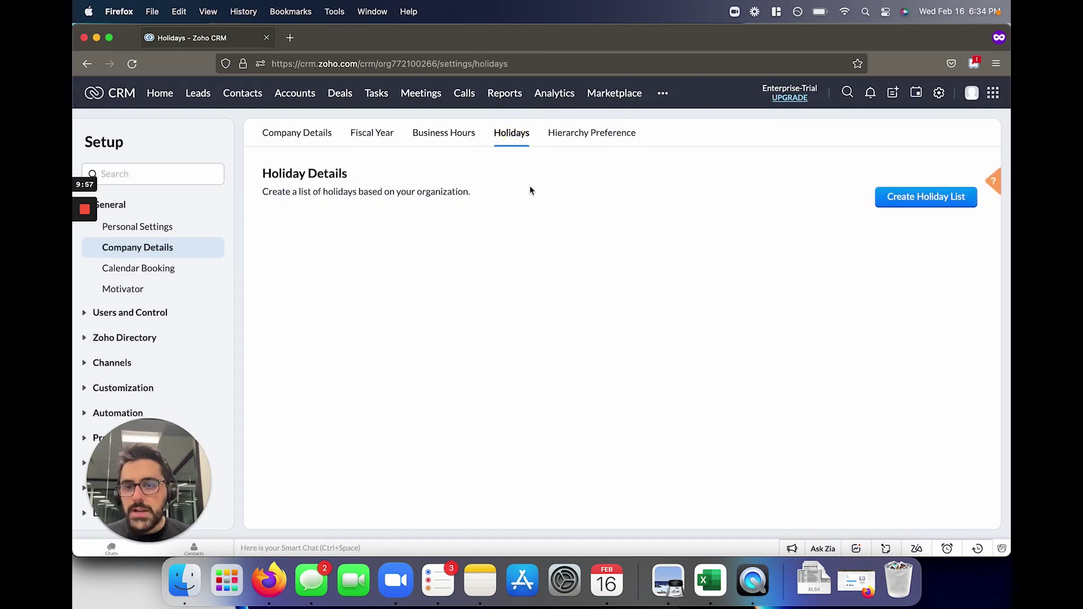